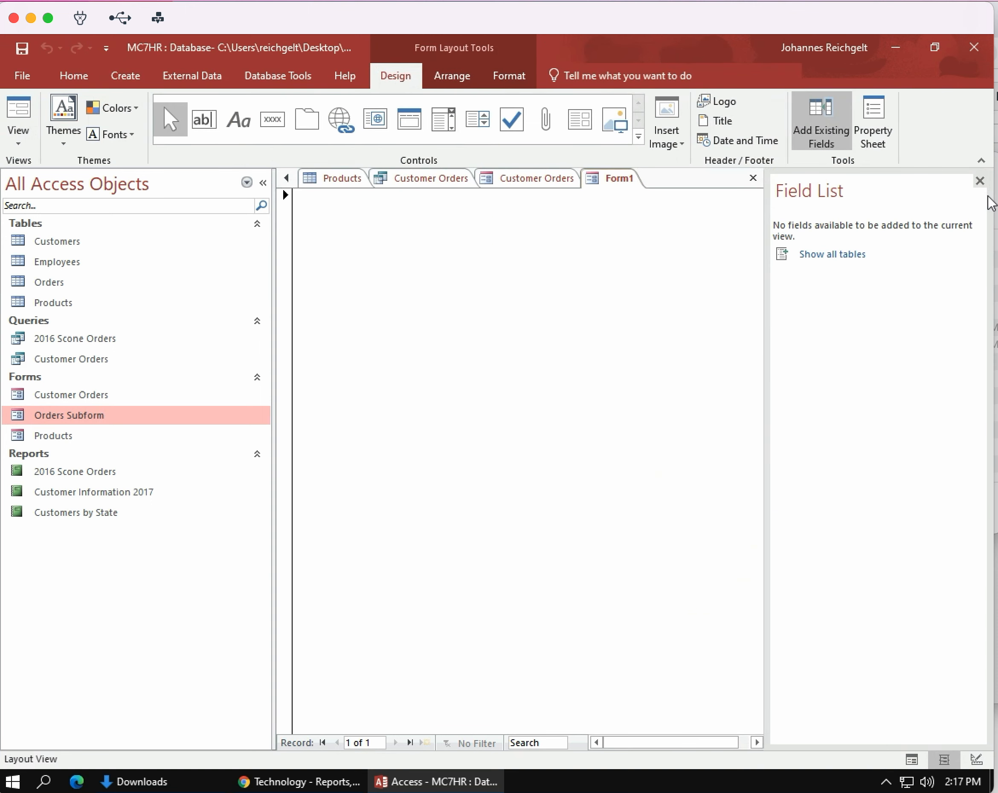
Switch the blank form to Design View and add the form header and footer sections
left_click(980, 181)
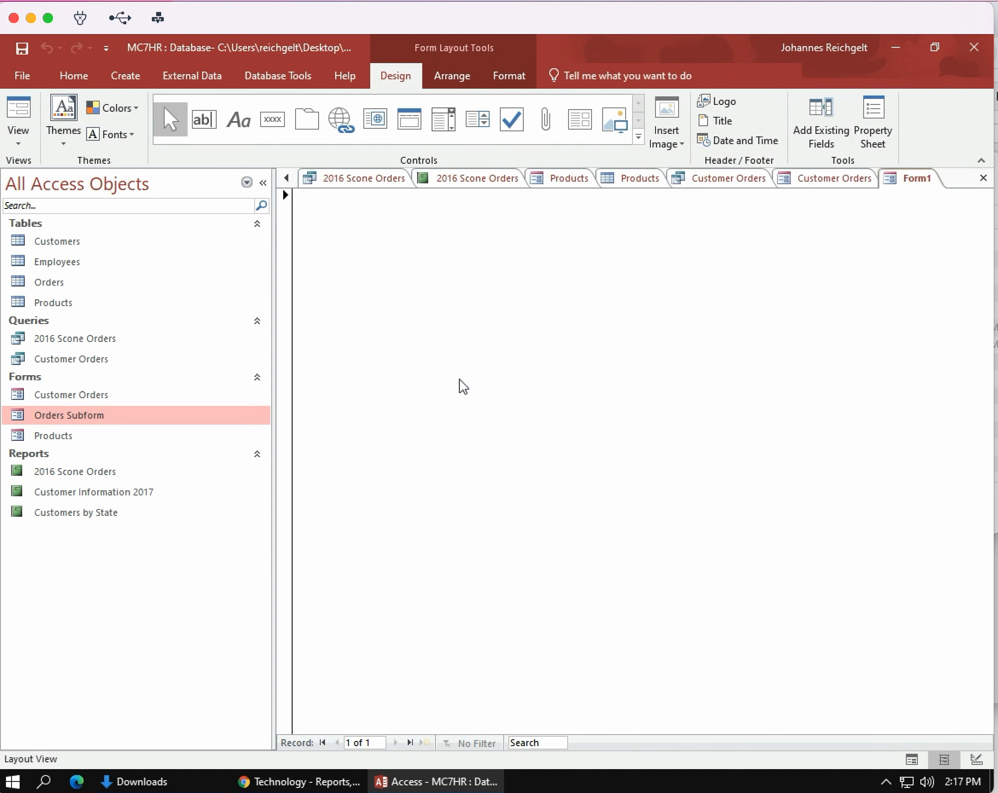
left_click(21, 142)
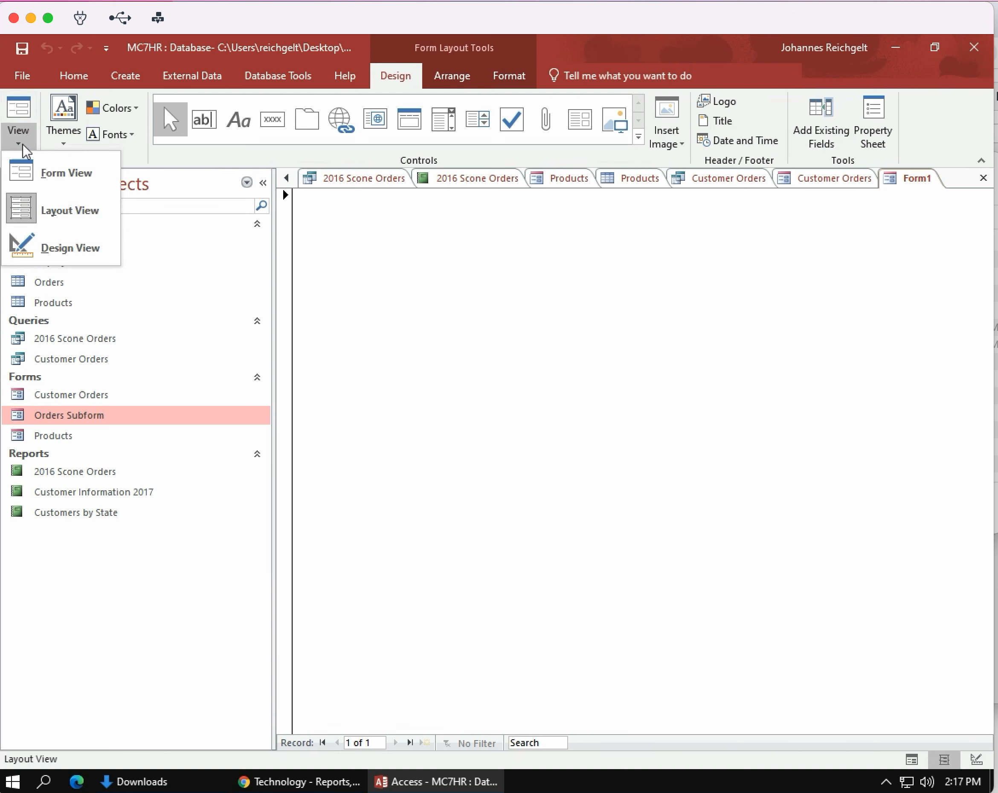
left_click(66, 251)
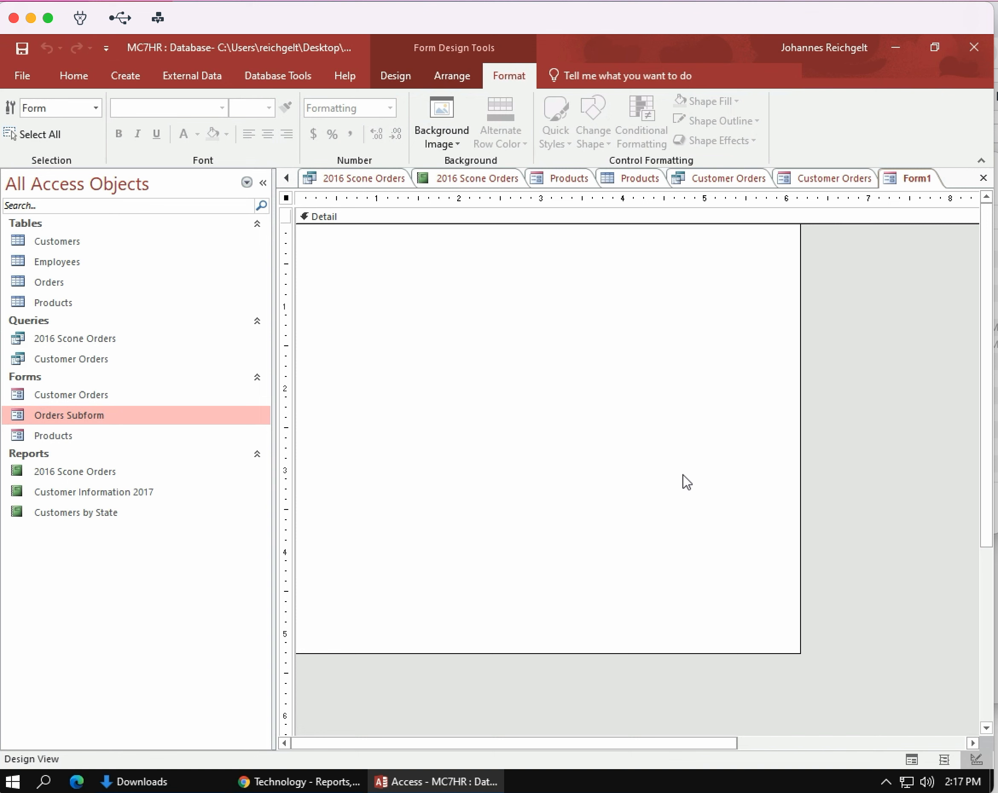
right_click(587, 427)
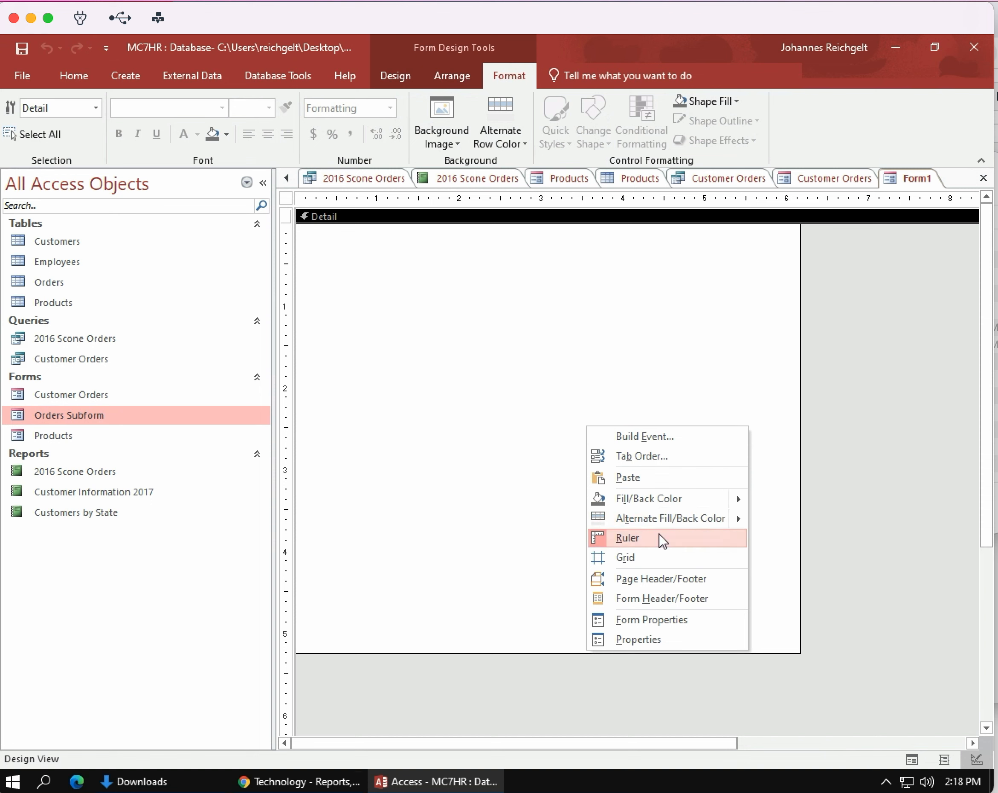
left_click(672, 604)
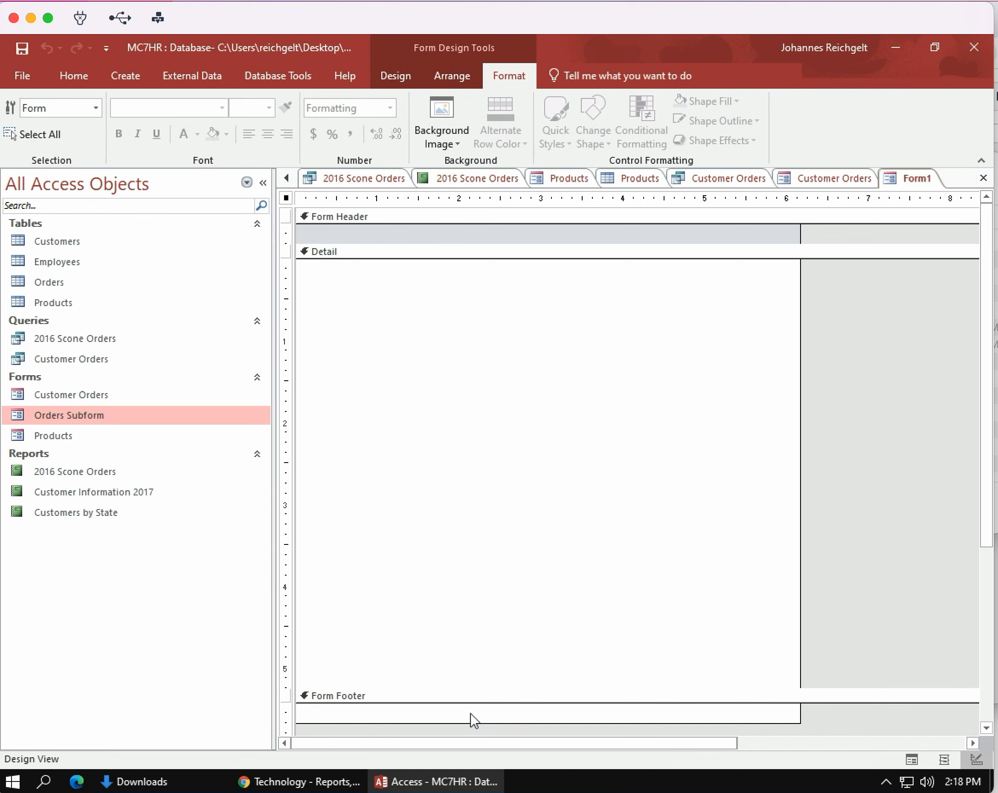
Add a "Main Menu" label to the middle of the form header and make the header section taller
left_click(393, 76)
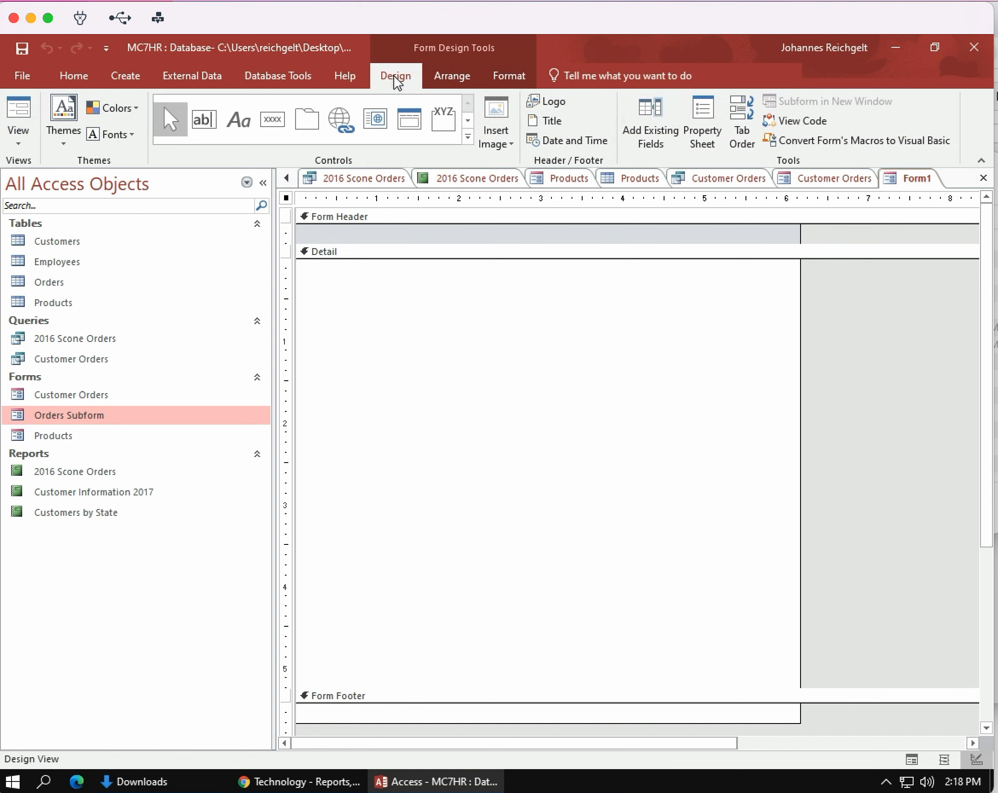
left_click(237, 119)
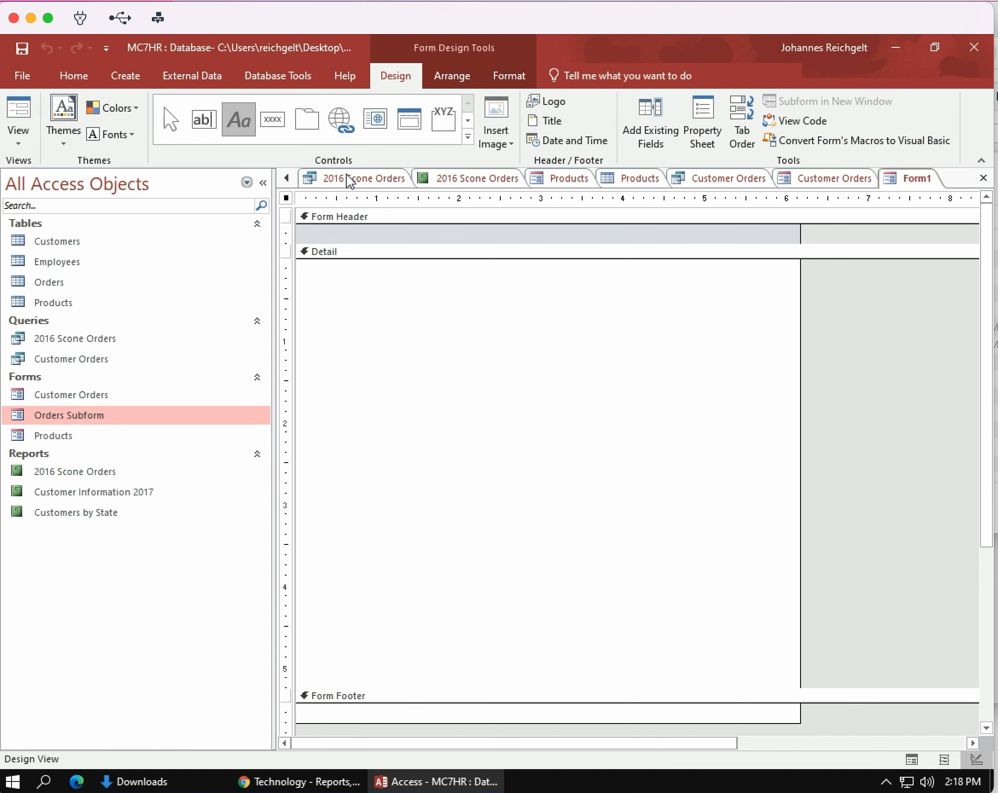
left_click(478, 234)
type("Main Menu")
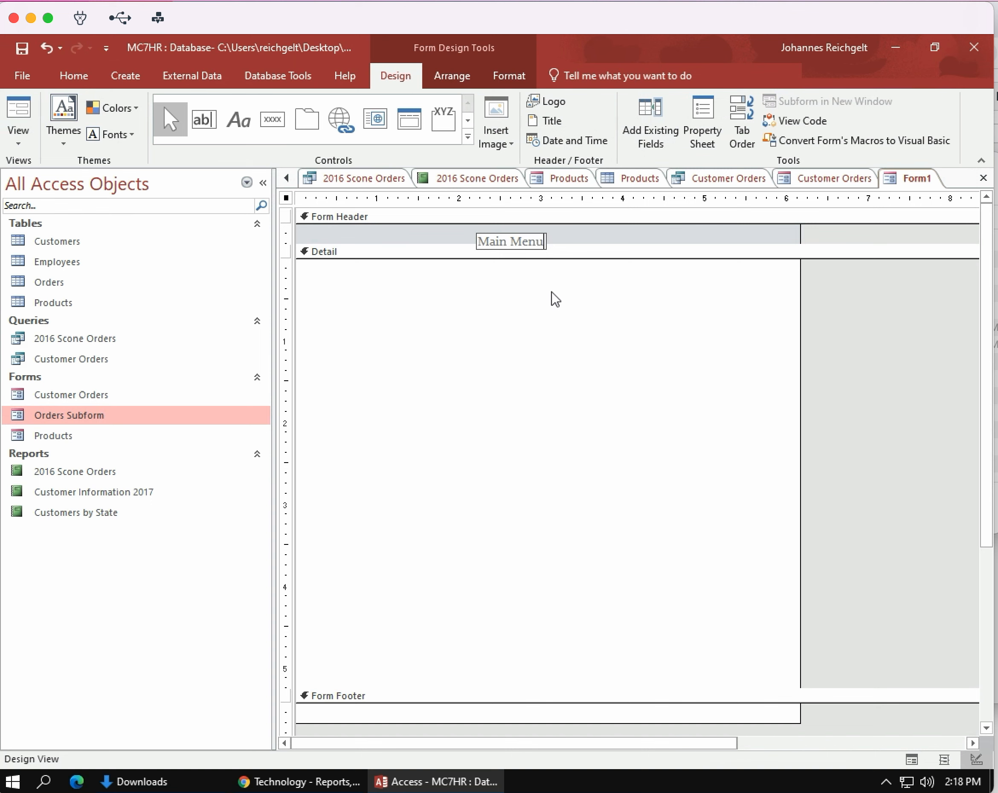
left_click(562, 274)
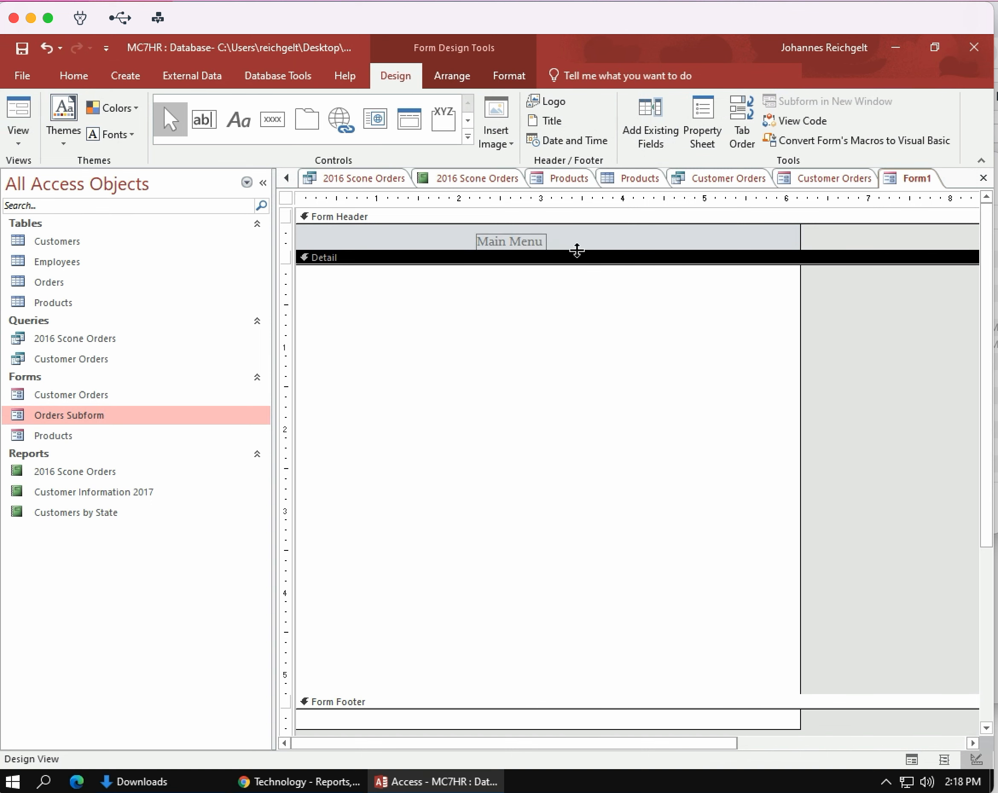
left_click_drag(577, 250, 561, 293)
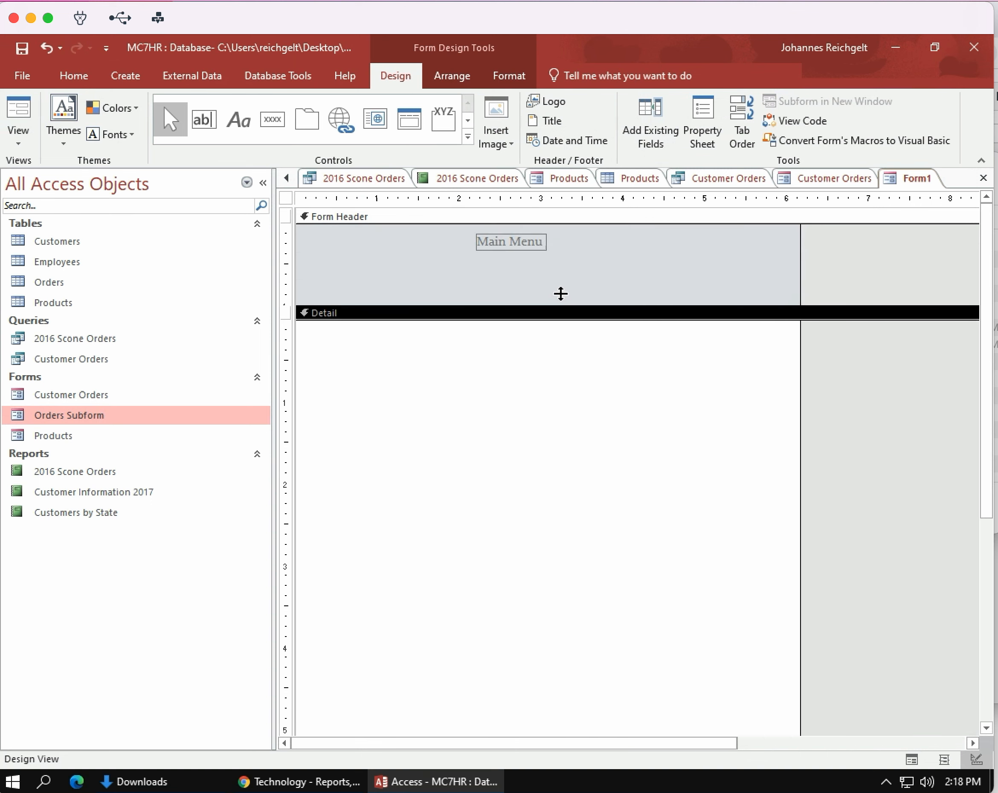
Set the font size of the Main Menu label to 18
double_click(509, 240)
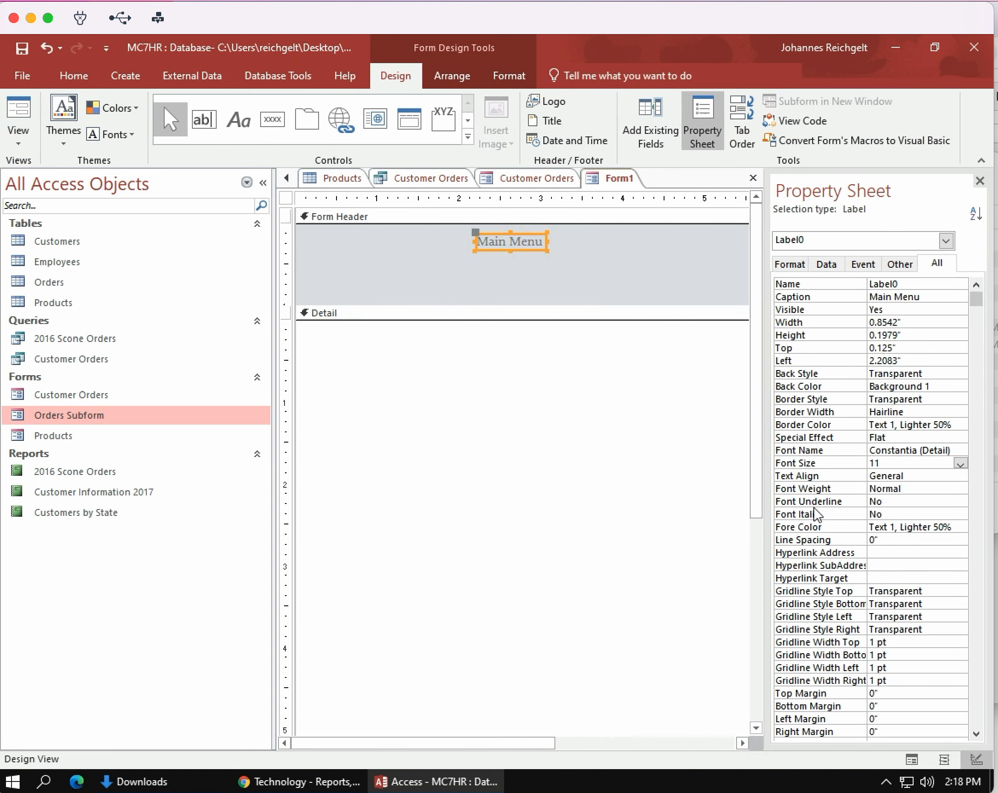
left_click(960, 463)
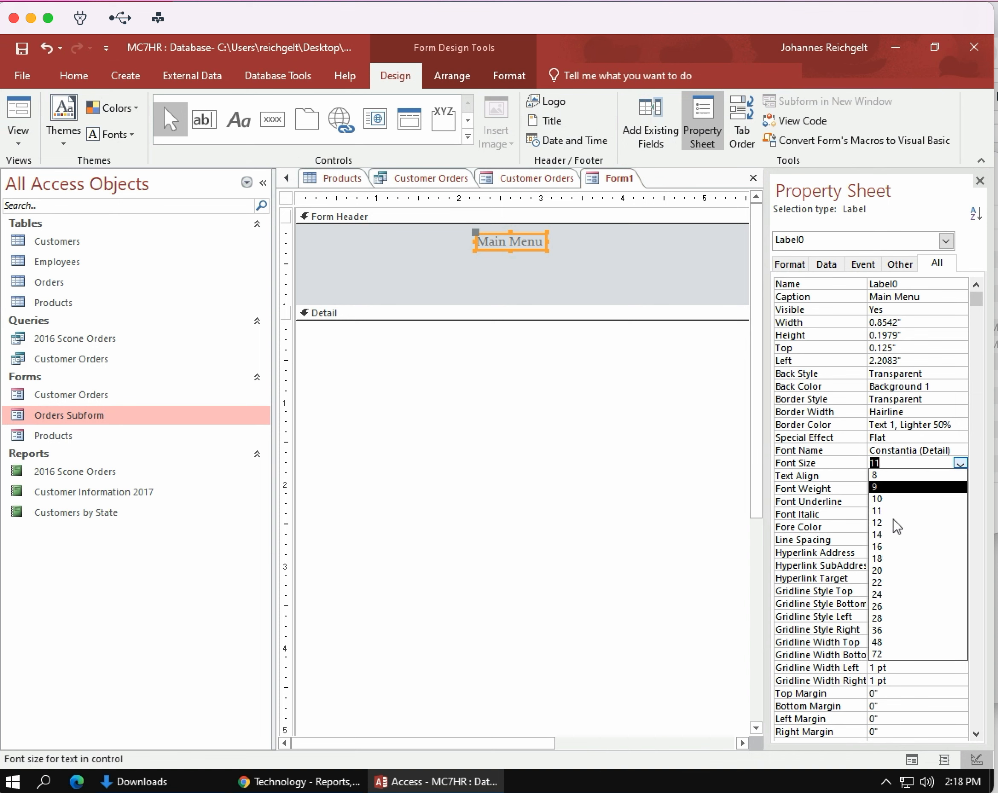
left_click(888, 559)
left_click(496, 422)
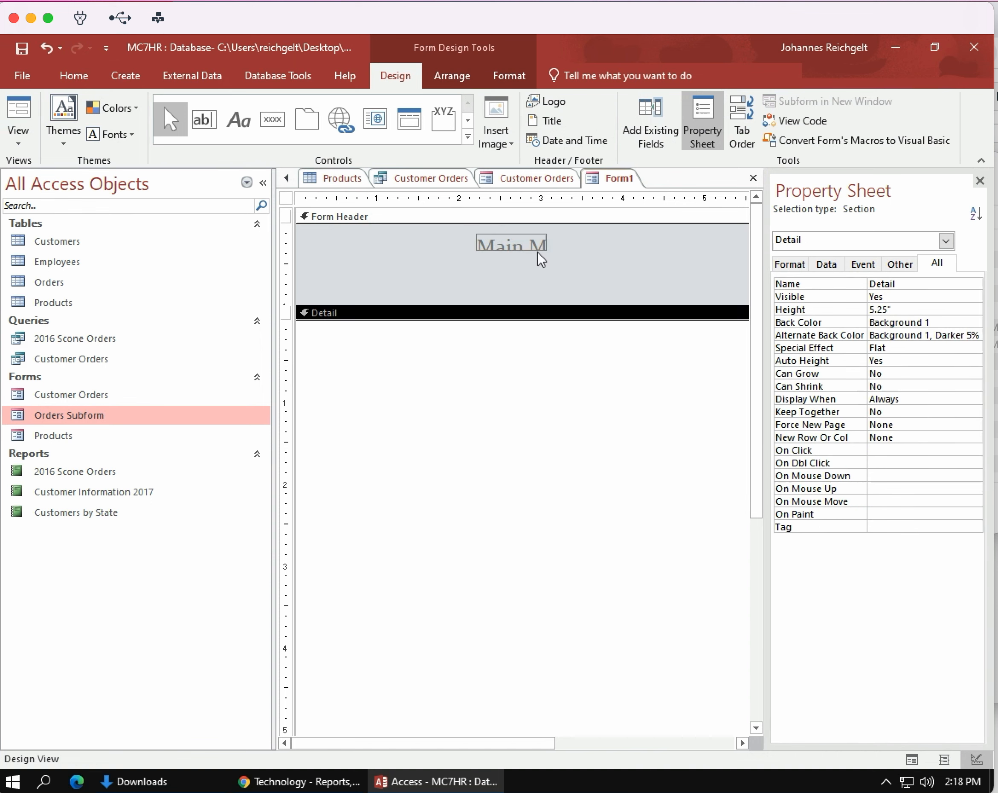
Resize the Main Menu label to about 1.33" wide by 0.33" high and shrink the form header to fit it
left_click(532, 241)
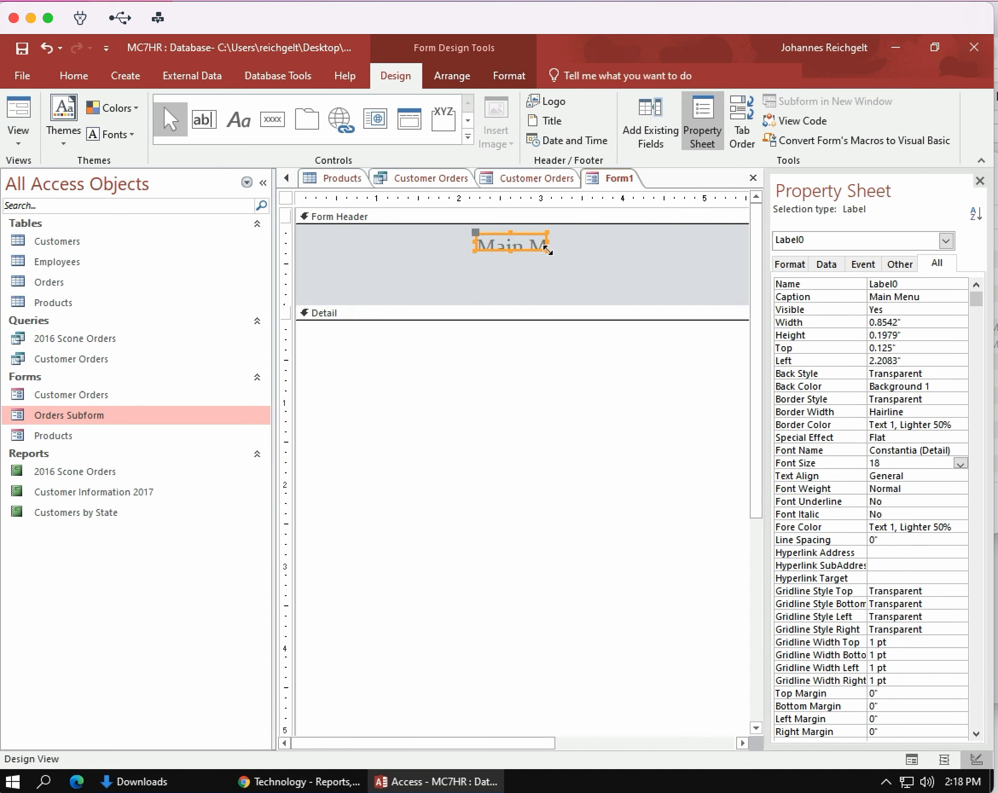
left_click_drag(551, 270, 587, 277)
left_click(530, 267)
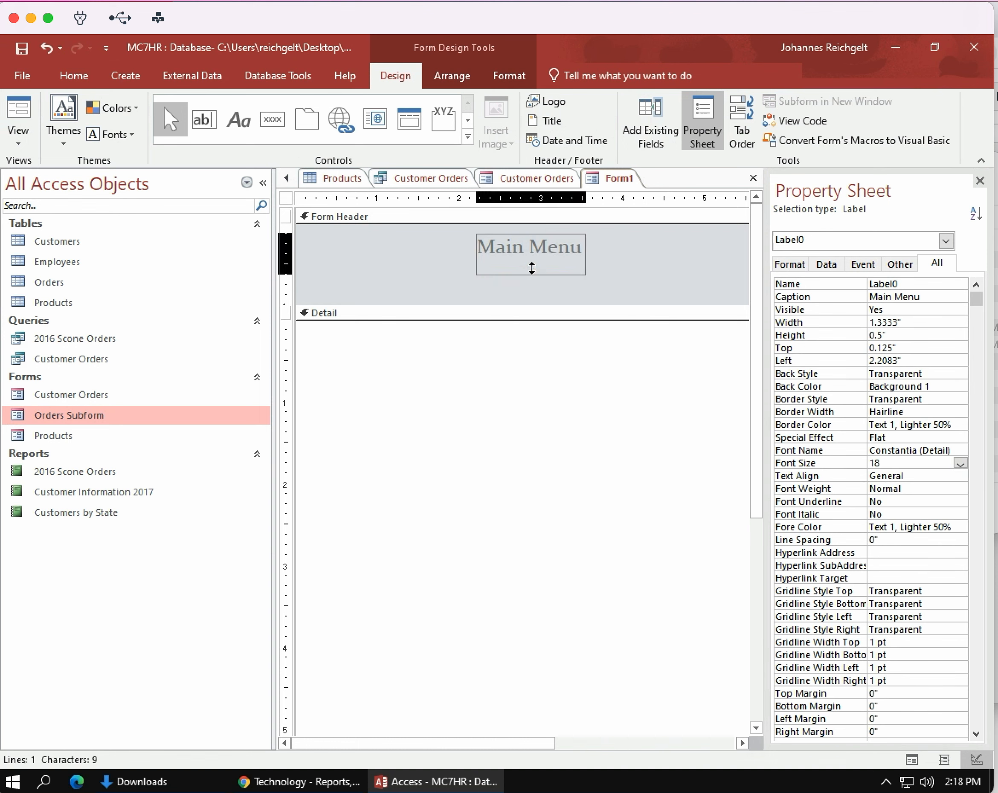
left_click_drag(530, 265, 530, 252)
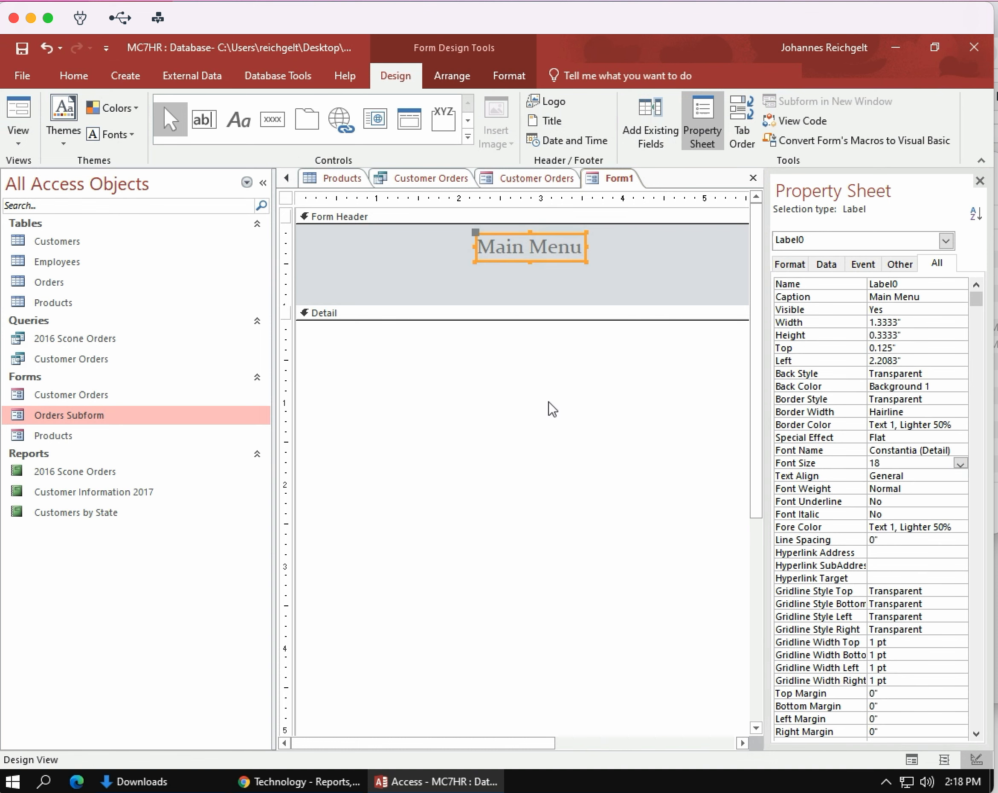
left_click_drag(524, 307, 524, 273)
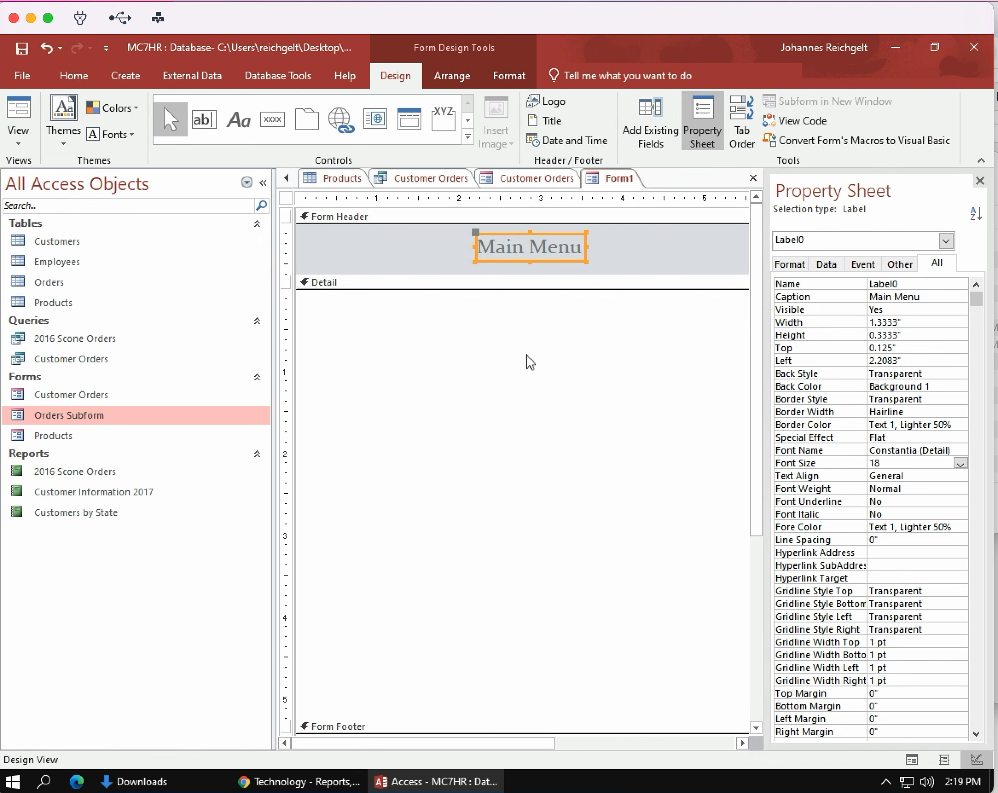
Place a command button near the top of the Detail section, set to open the Products form and show all records
left_click(513, 357)
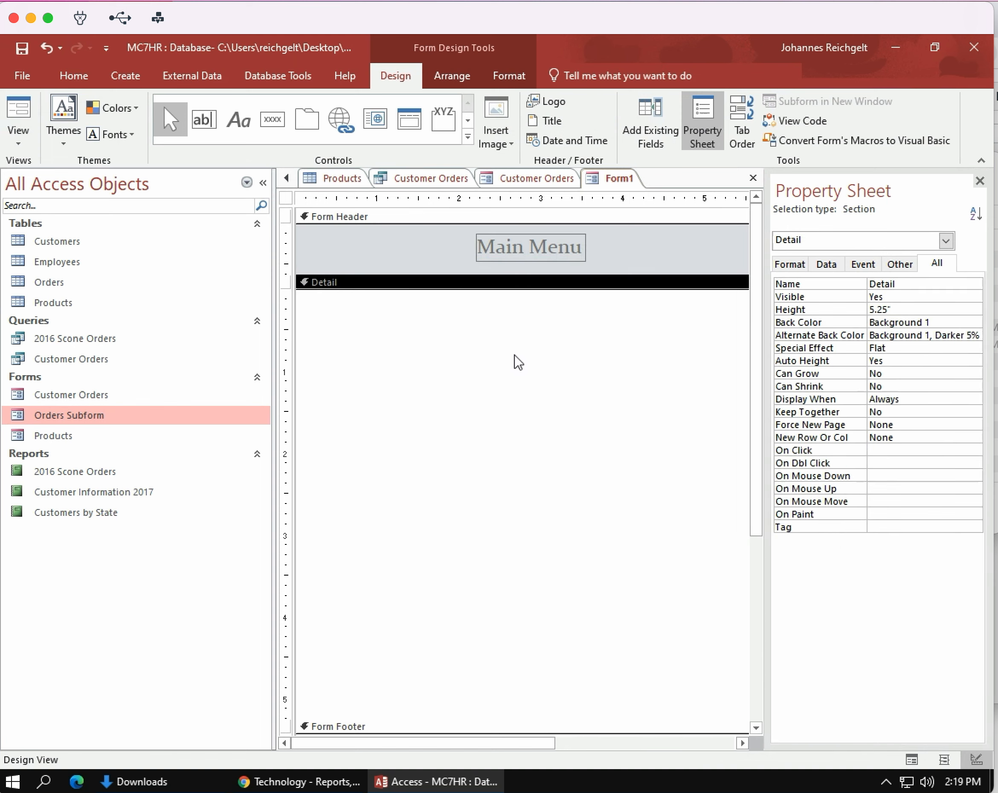
left_click(273, 121)
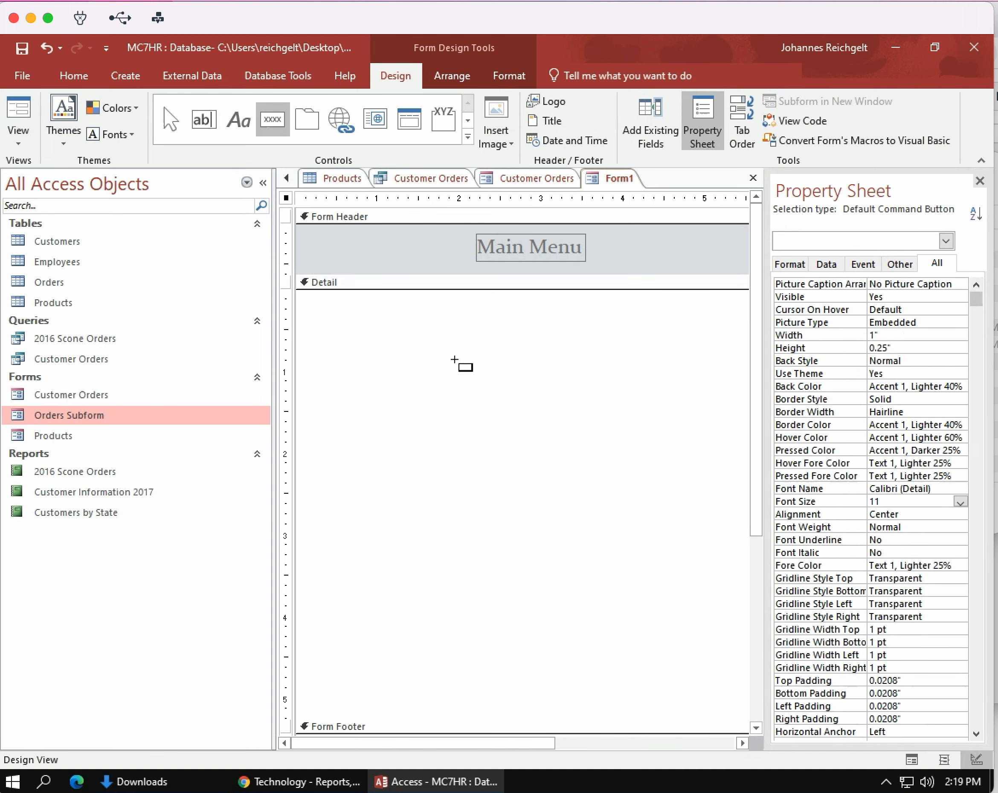
left_click(494, 332)
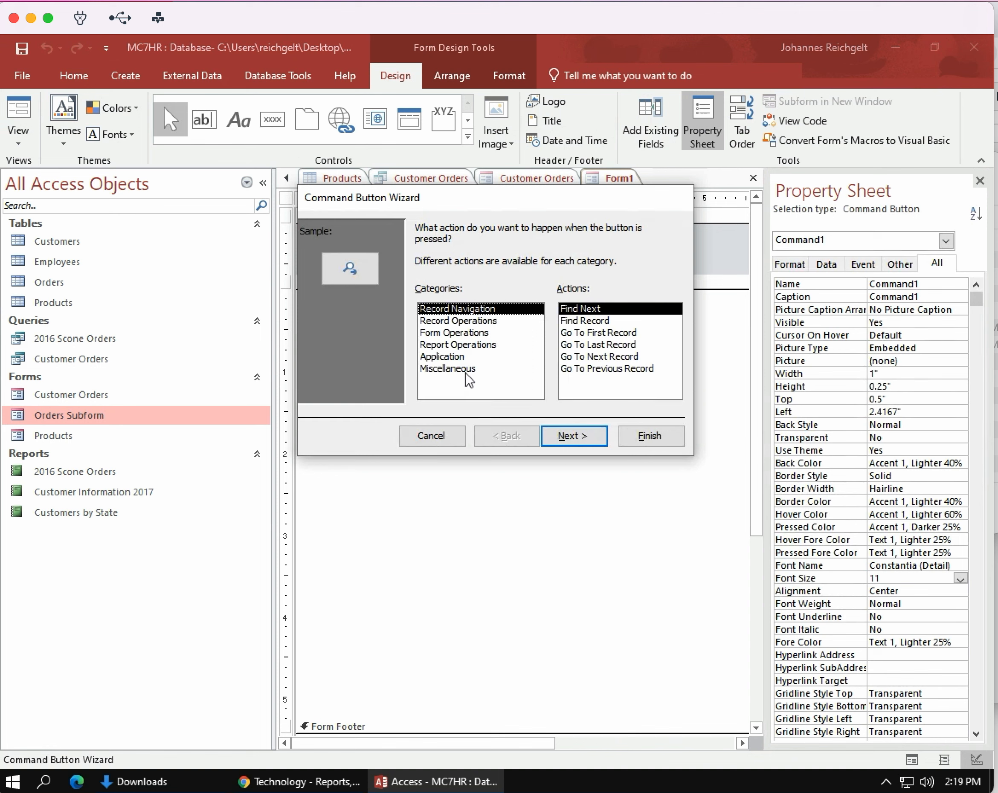
left_click(461, 342)
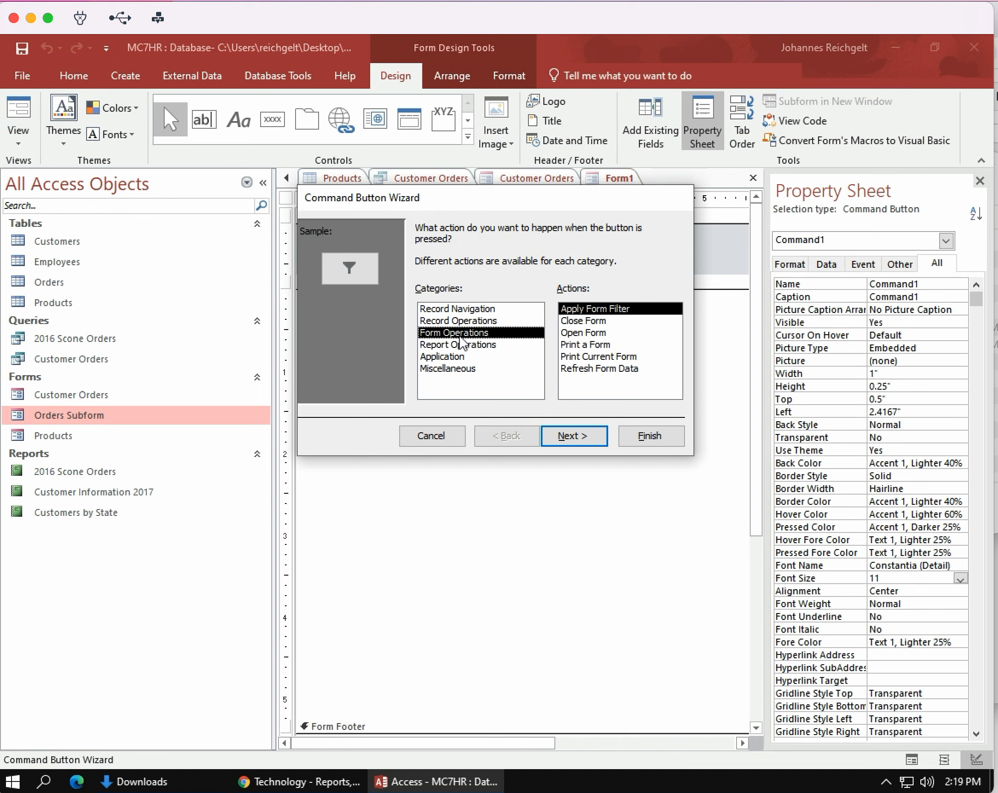
left_click(586, 336)
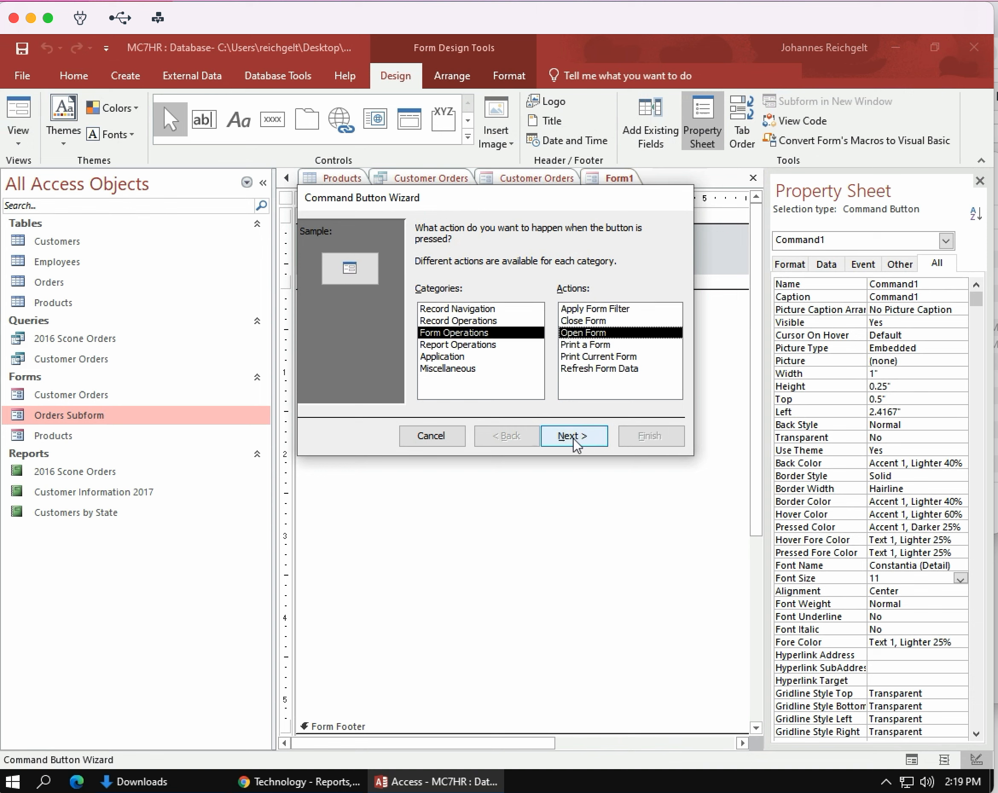
left_click(573, 437)
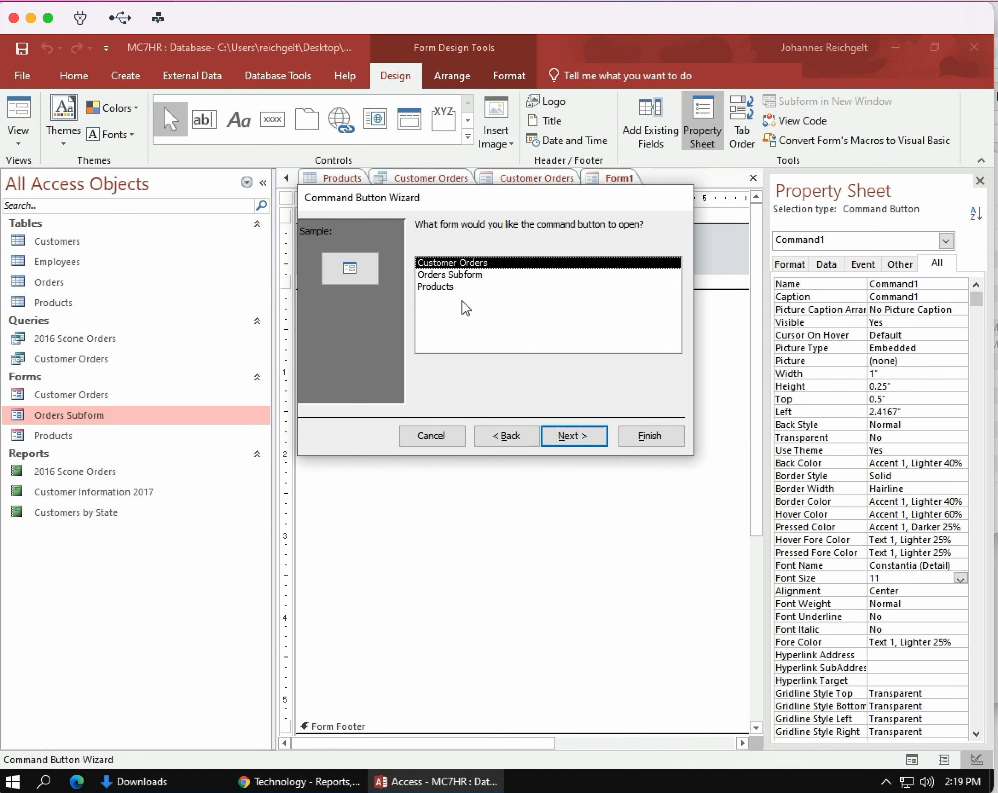
left_click(437, 288)
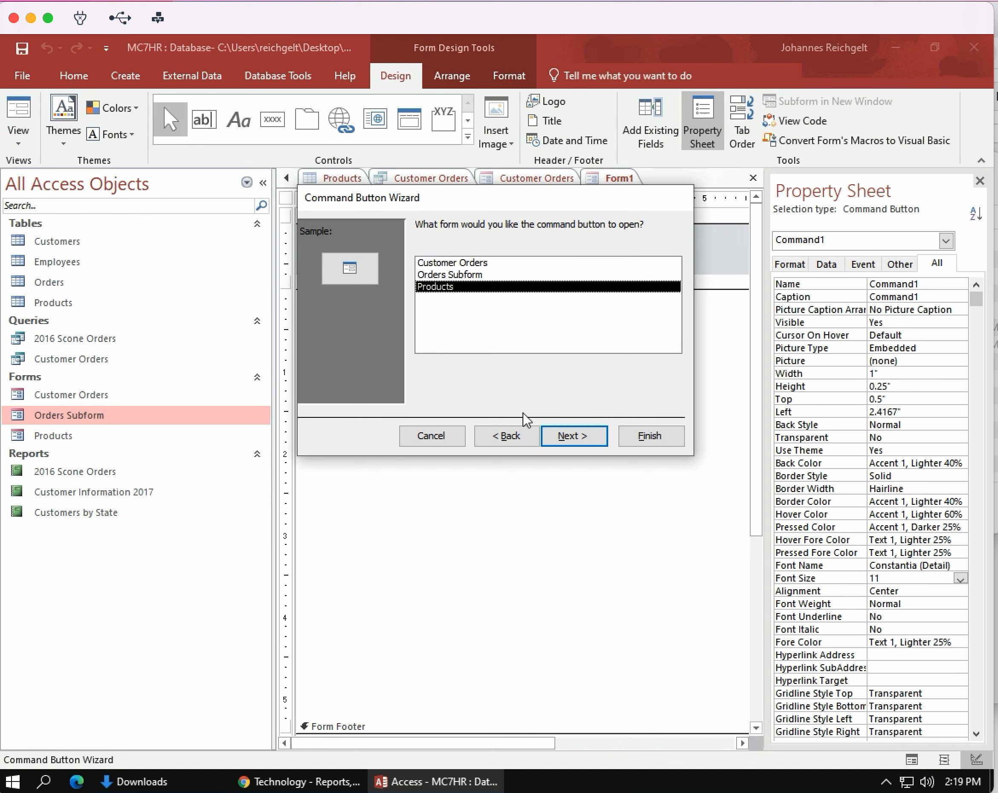
left_click(573, 435)
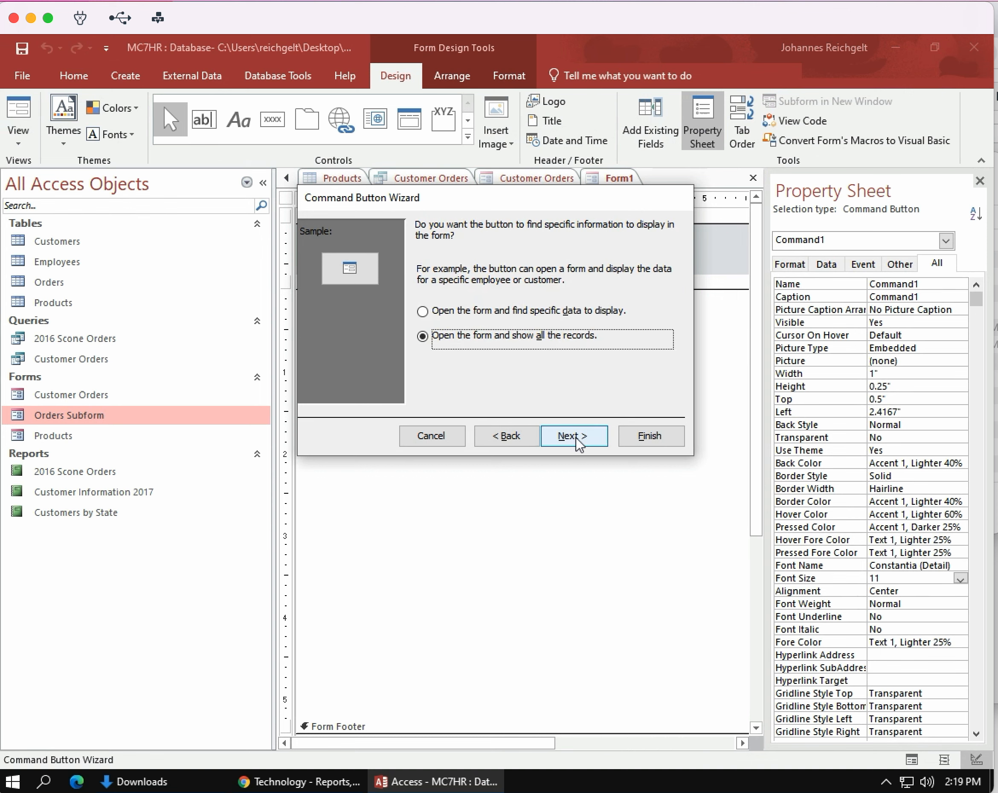
left_click(576, 438)
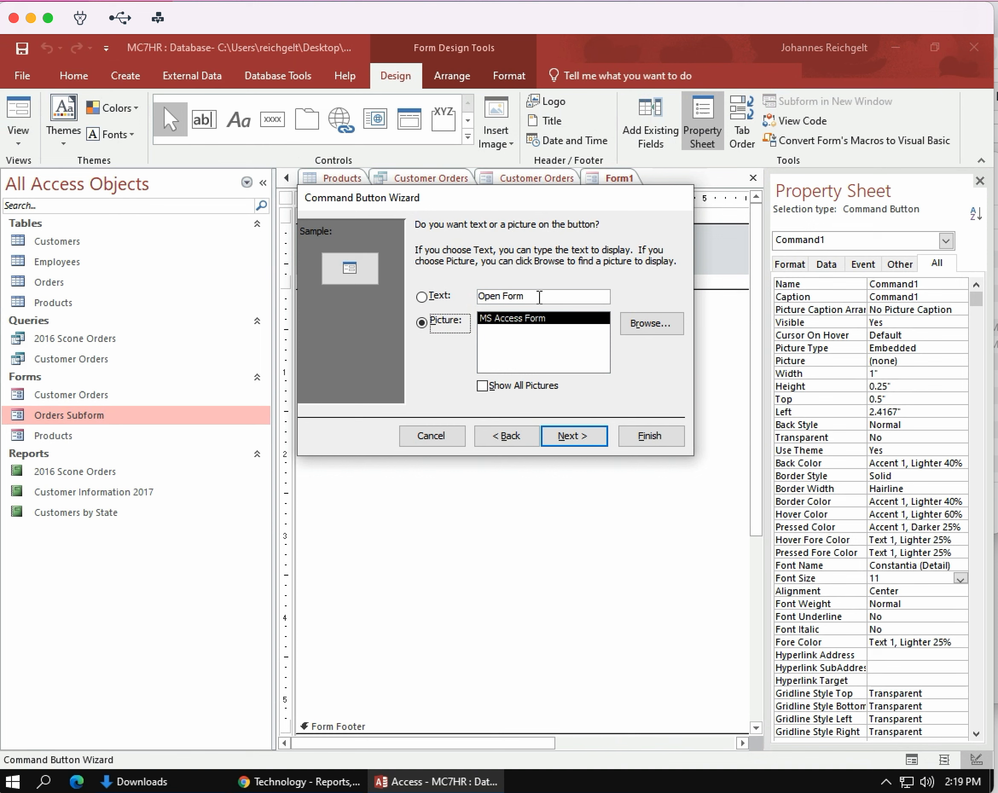
Give the command button the text "Products" instead of a picture and finish the wizard with the default button name
left_click(446, 296)
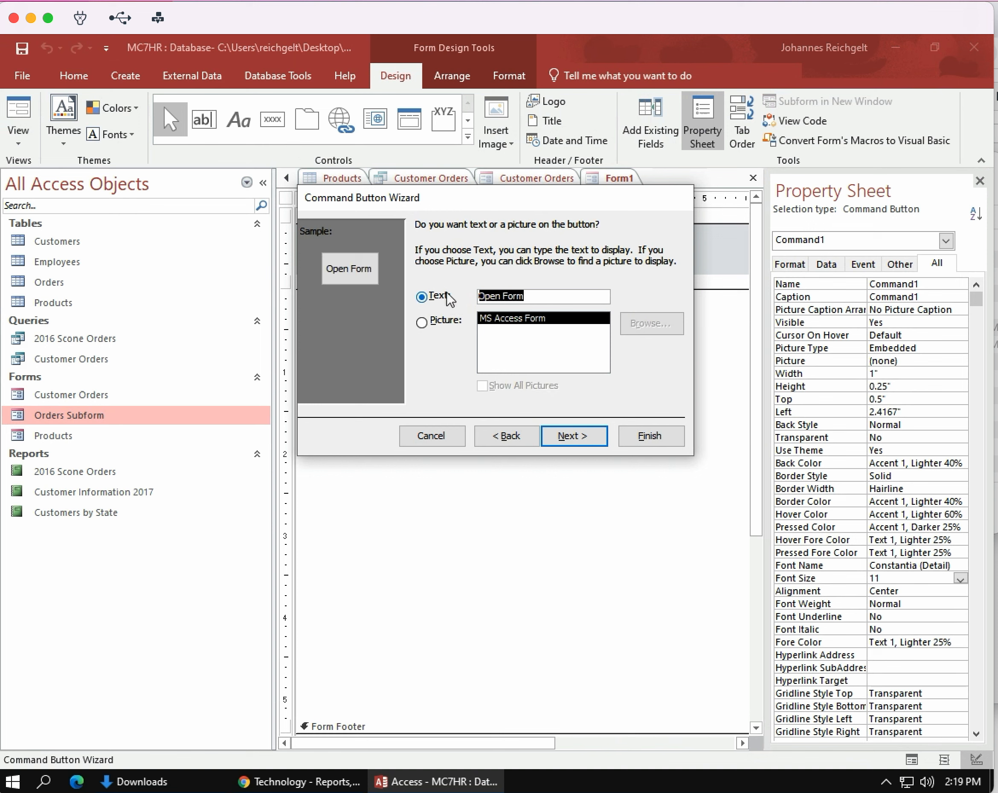
type("Porudc")
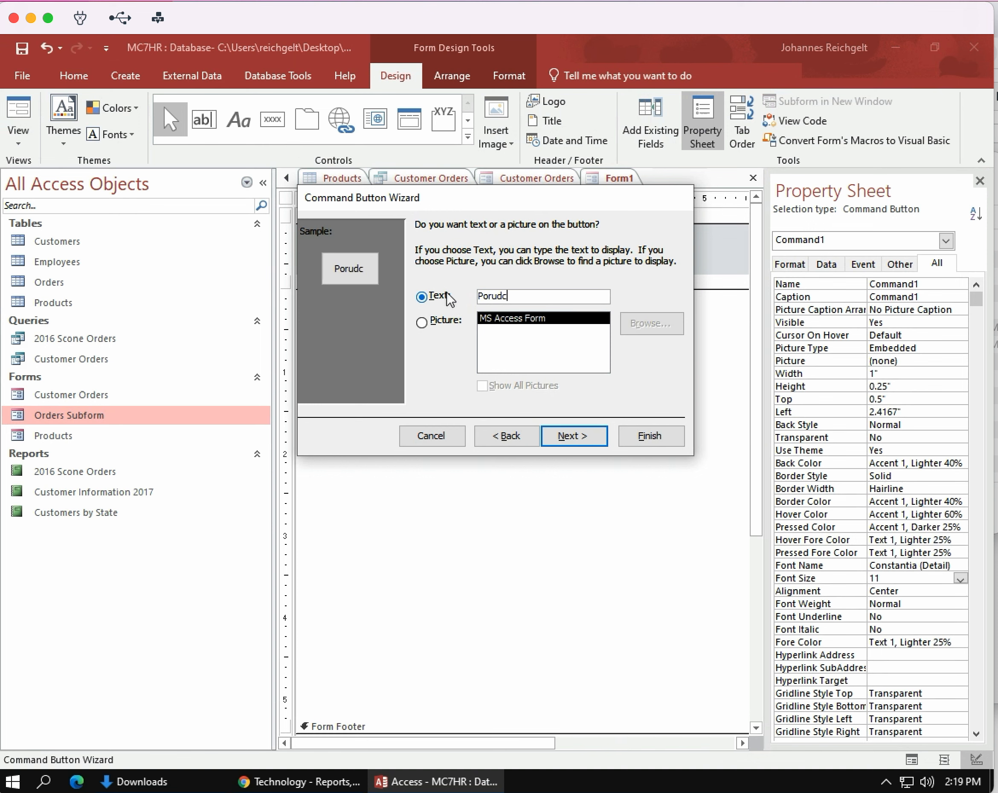
key("BackSpace")
key("BackSpace")
key("BackSpace")
type("oducts")
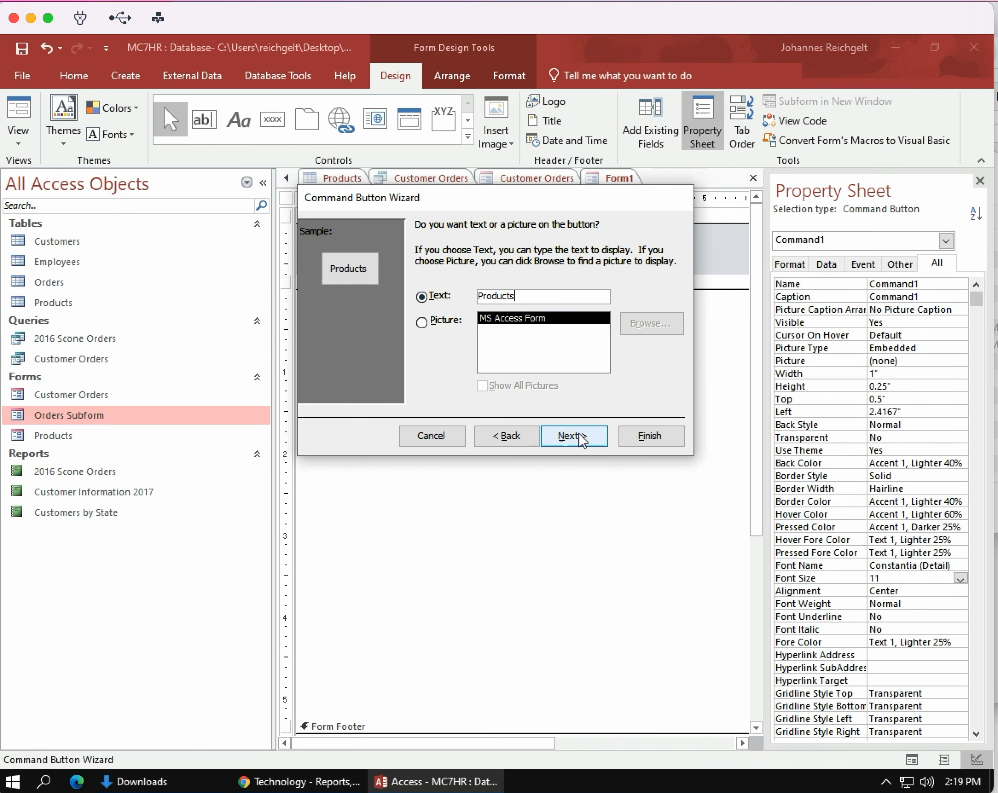
left_click(576, 436)
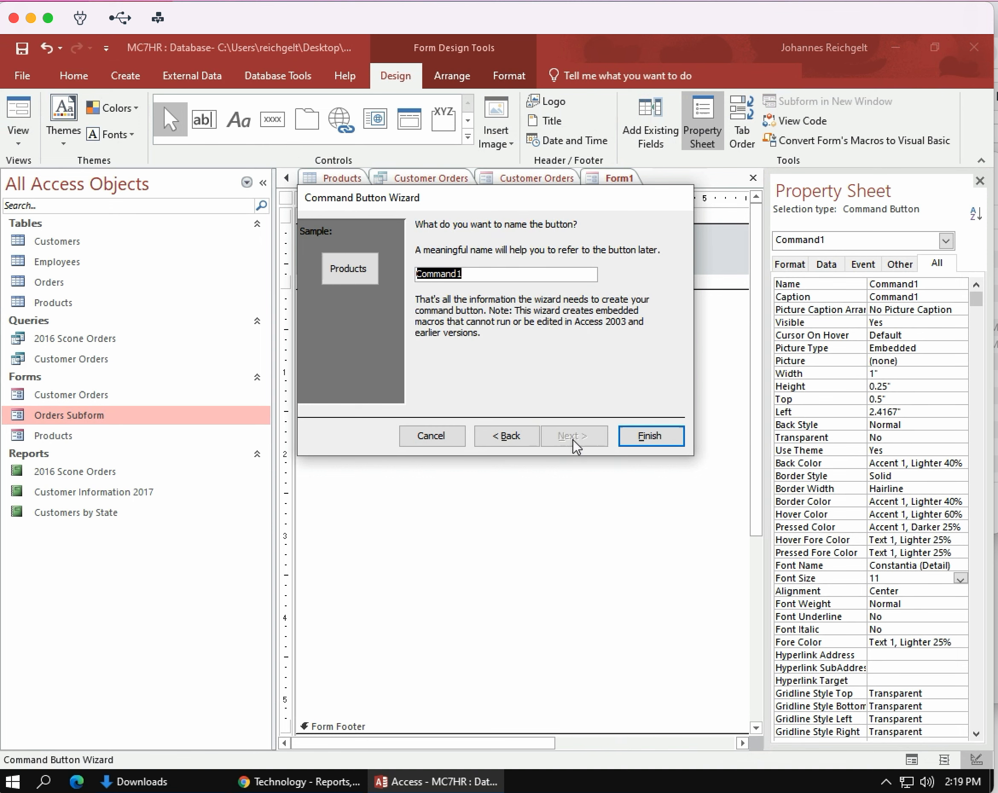
left_click(649, 436)
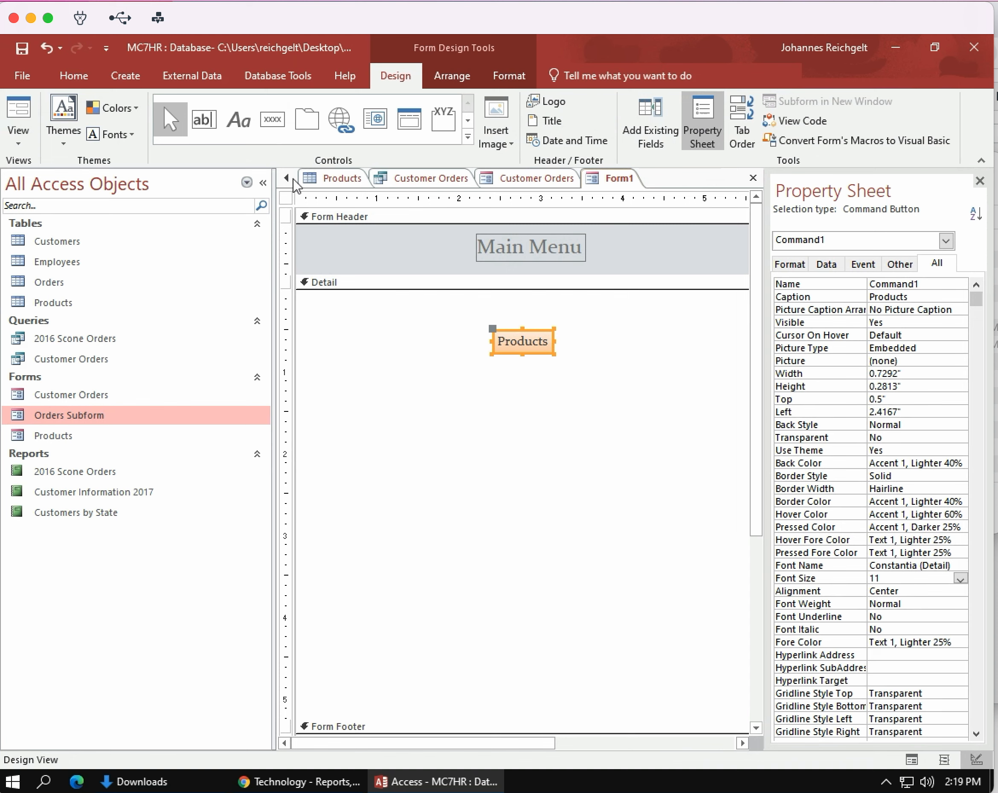
Place a second command button below the Products button, set to open the Customer Orders form and show all records
left_click(274, 120)
left_click(515, 380)
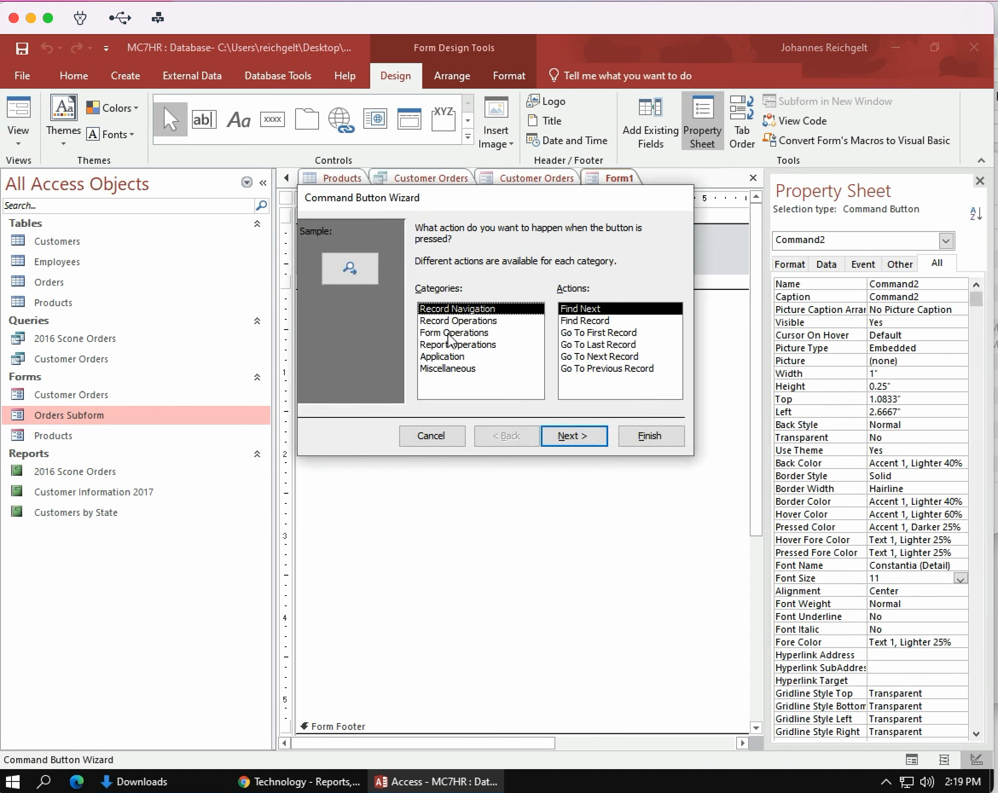
left_click(448, 335)
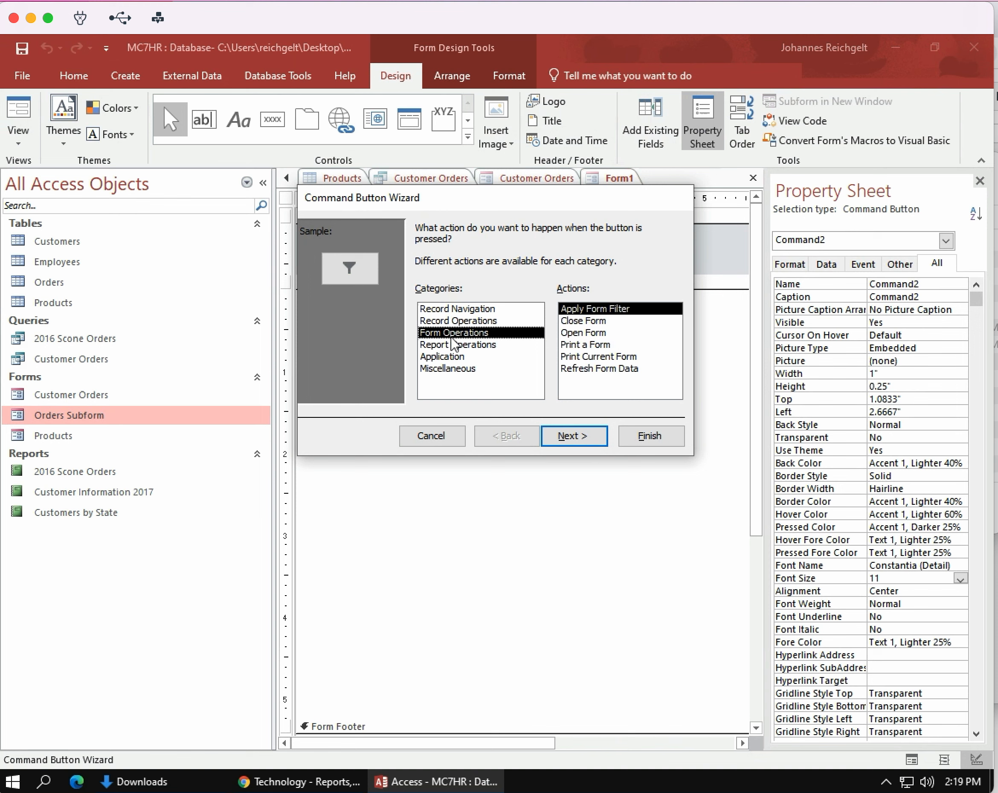
left_click(579, 332)
left_click(573, 437)
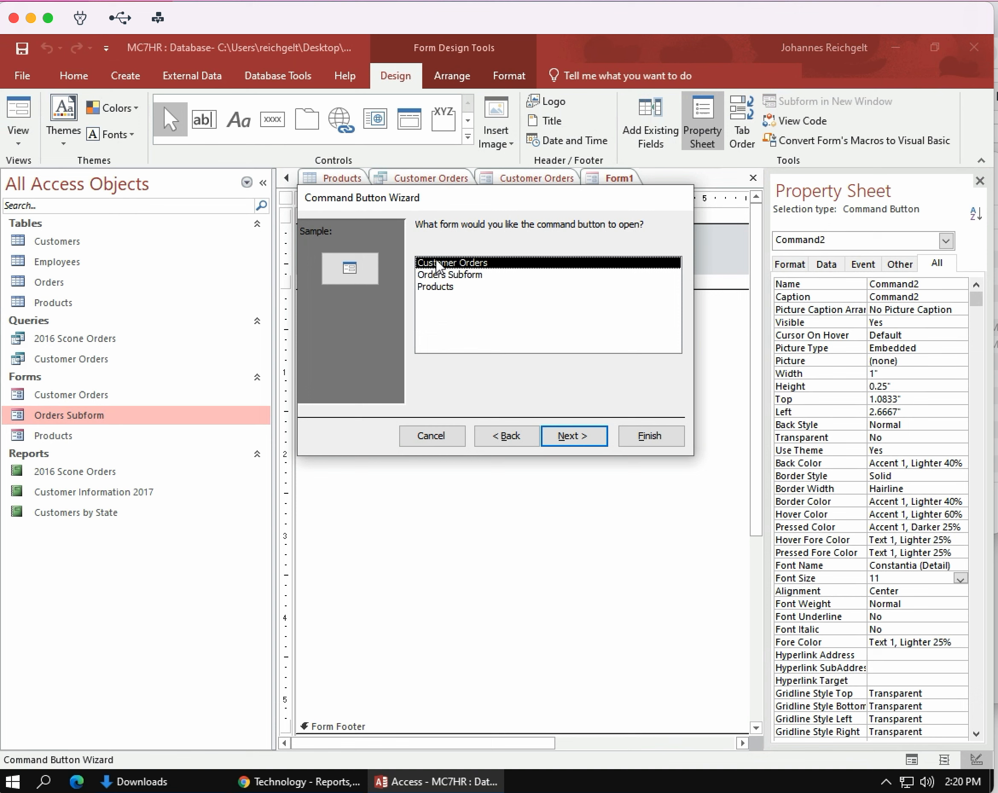
left_click(570, 438)
left_click(570, 439)
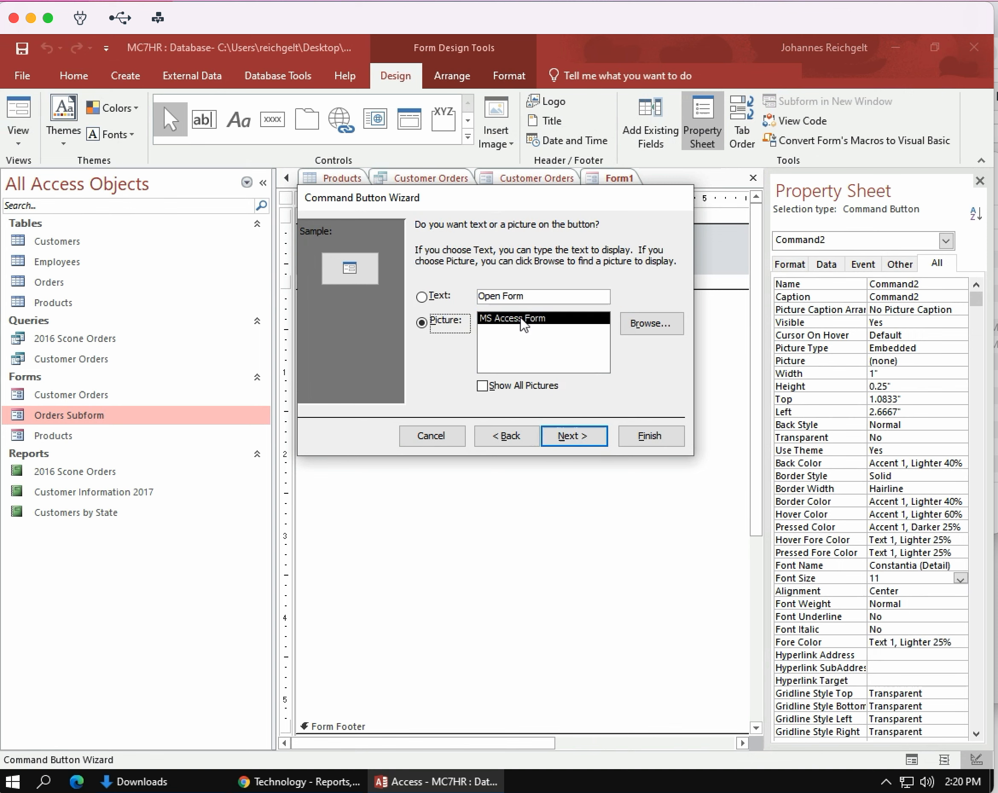
Give the second command button the text "Customer Orders" instead of a picture and finish the wizard with the default button name
left_click(440, 296)
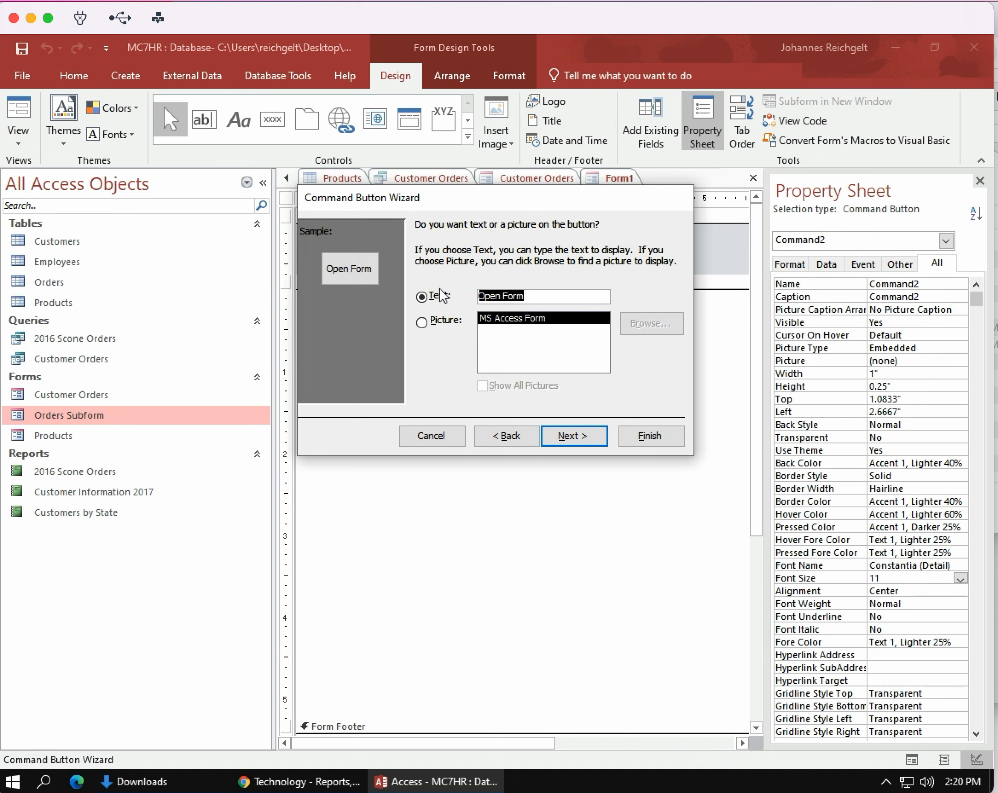
type("Customer O")
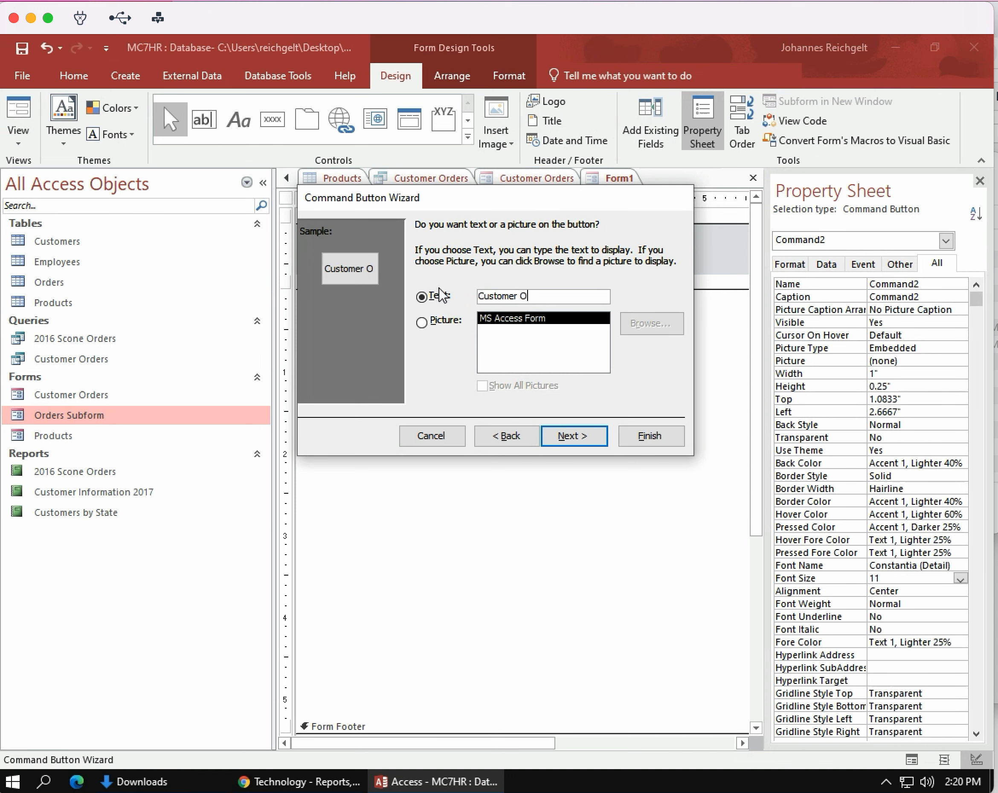
type("rders")
left_click(563, 442)
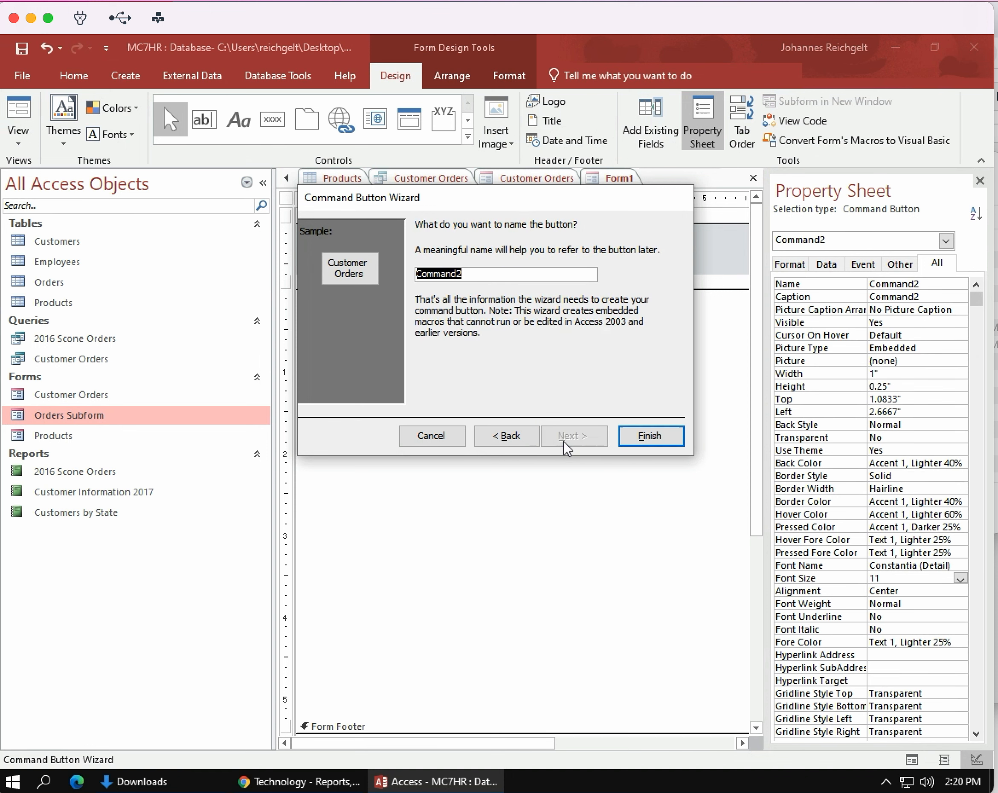
left_click(642, 440)
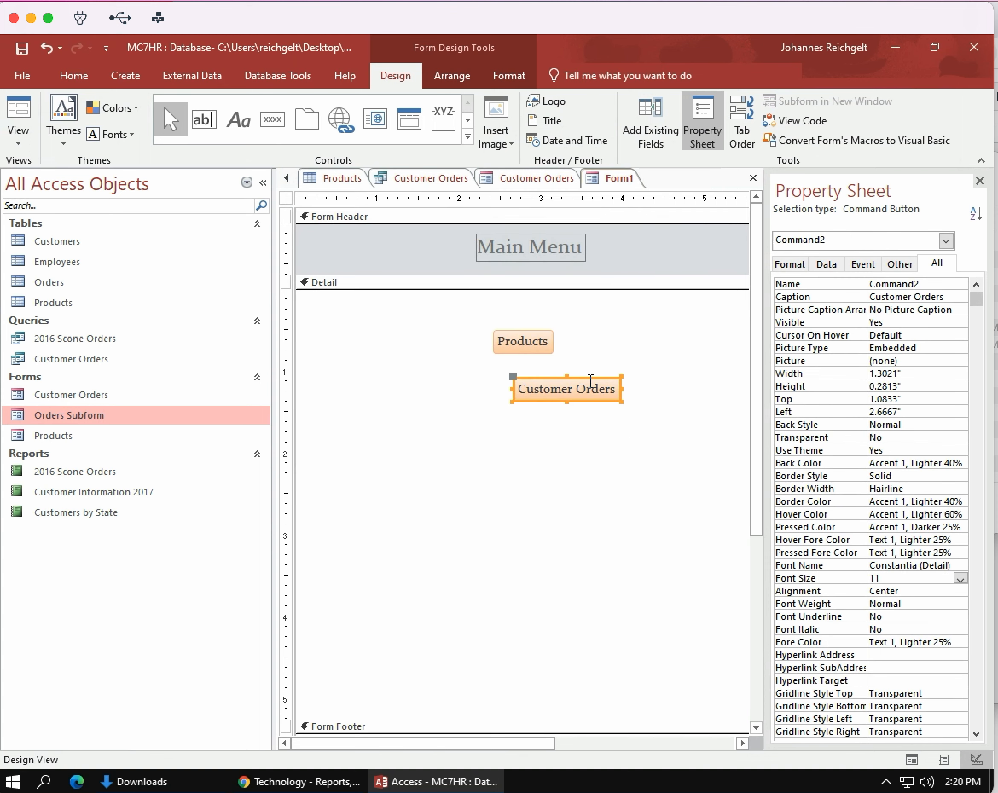
Move the Customer Orders button so it is centred beneath the Products button, about 2.13" from the left and 1.04" from the section top
left_click(614, 353)
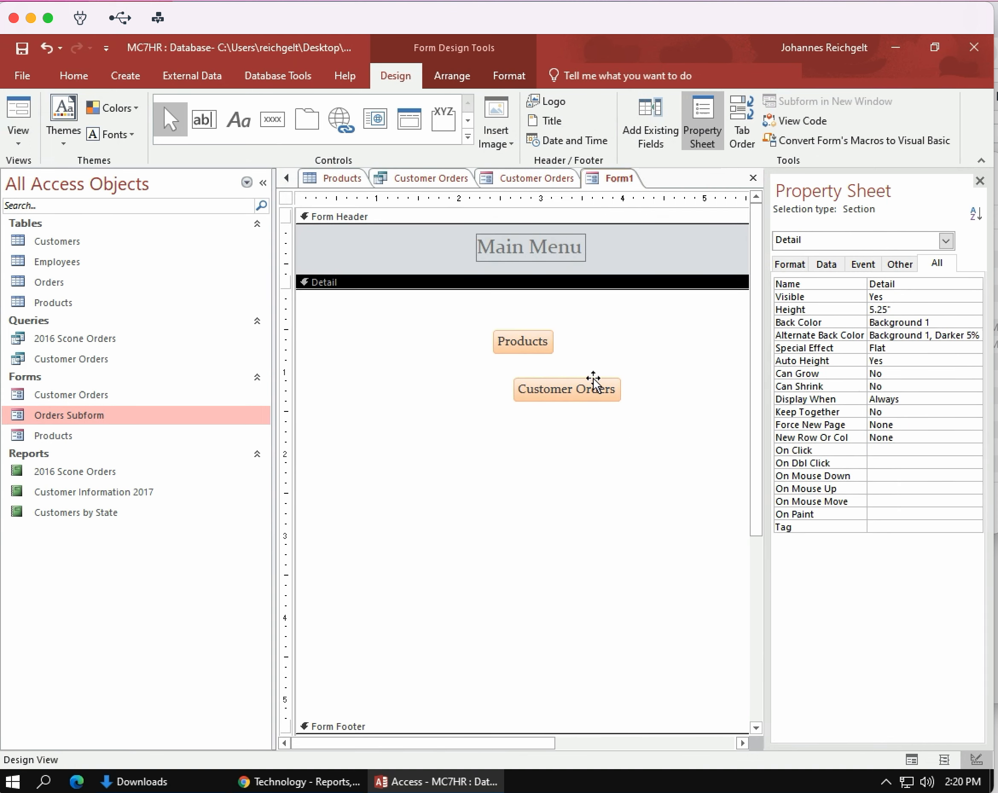
left_click(594, 379)
left_click_drag(593, 378, 547, 377)
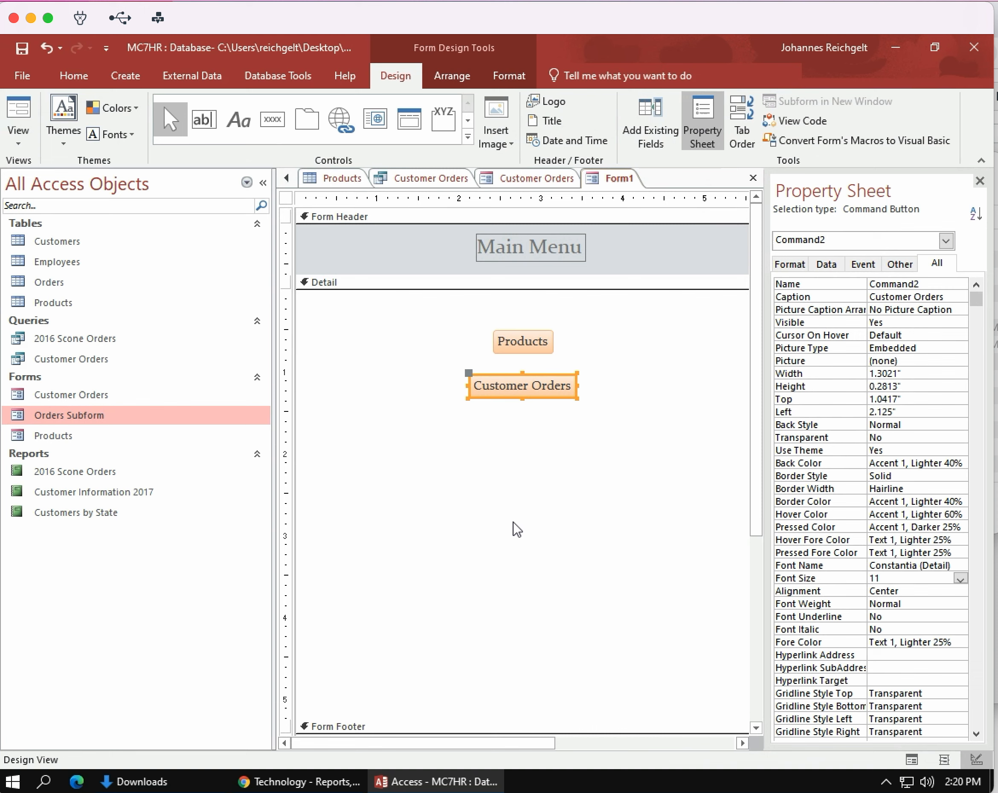
Place a third command button below the Customer Orders button, set to open the Customer Information 2017 report
left_click(271, 119)
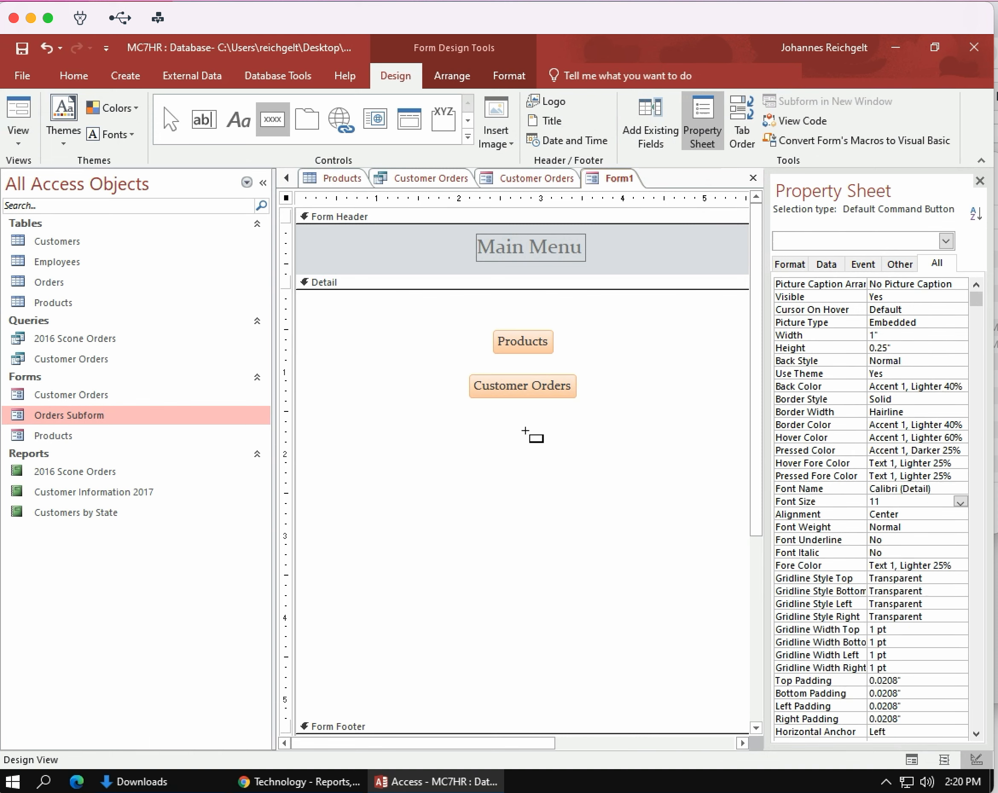
left_click(525, 431)
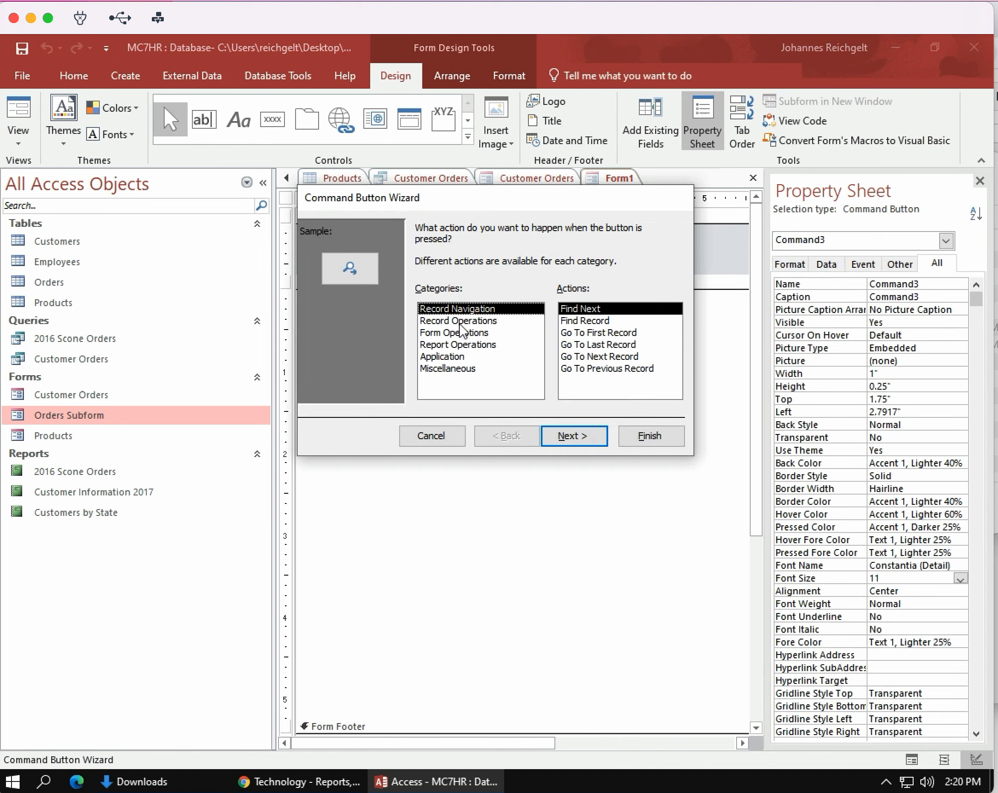
left_click(453, 347)
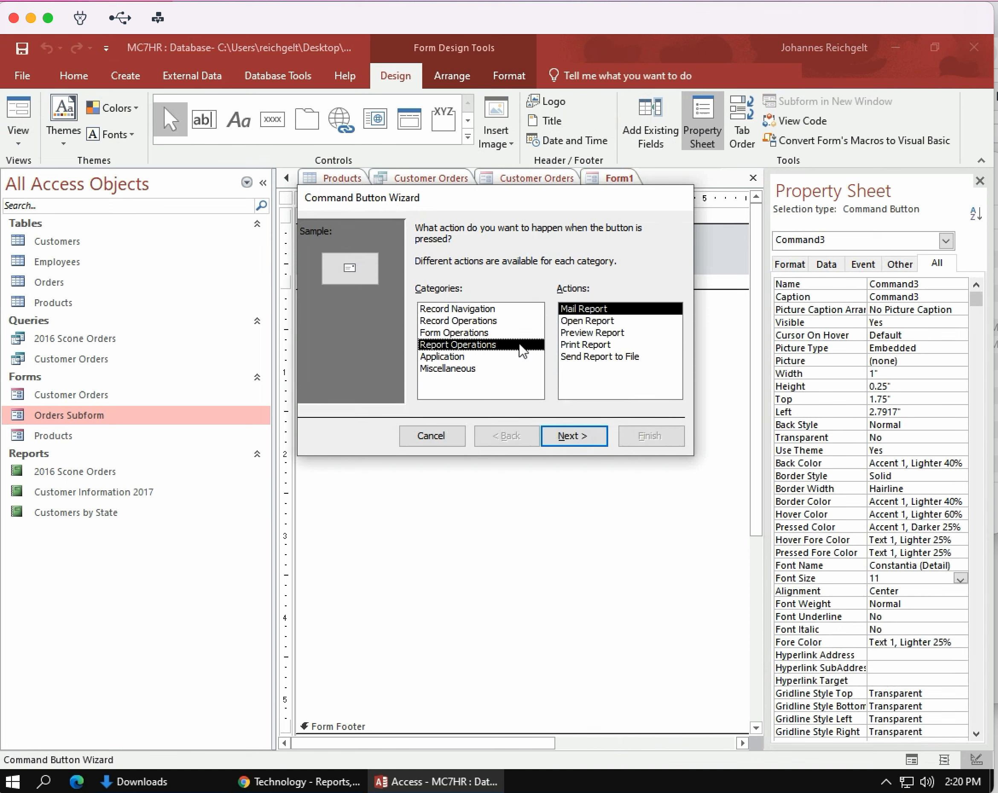
left_click(594, 320)
left_click(576, 437)
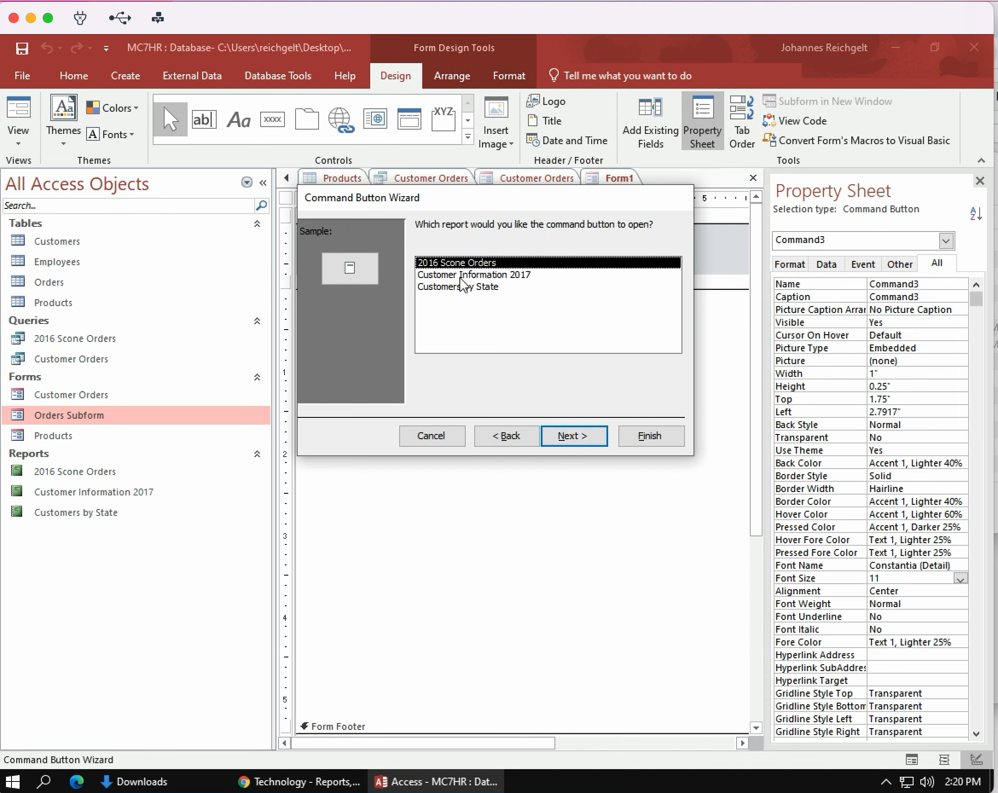
left_click(461, 276)
left_click(567, 437)
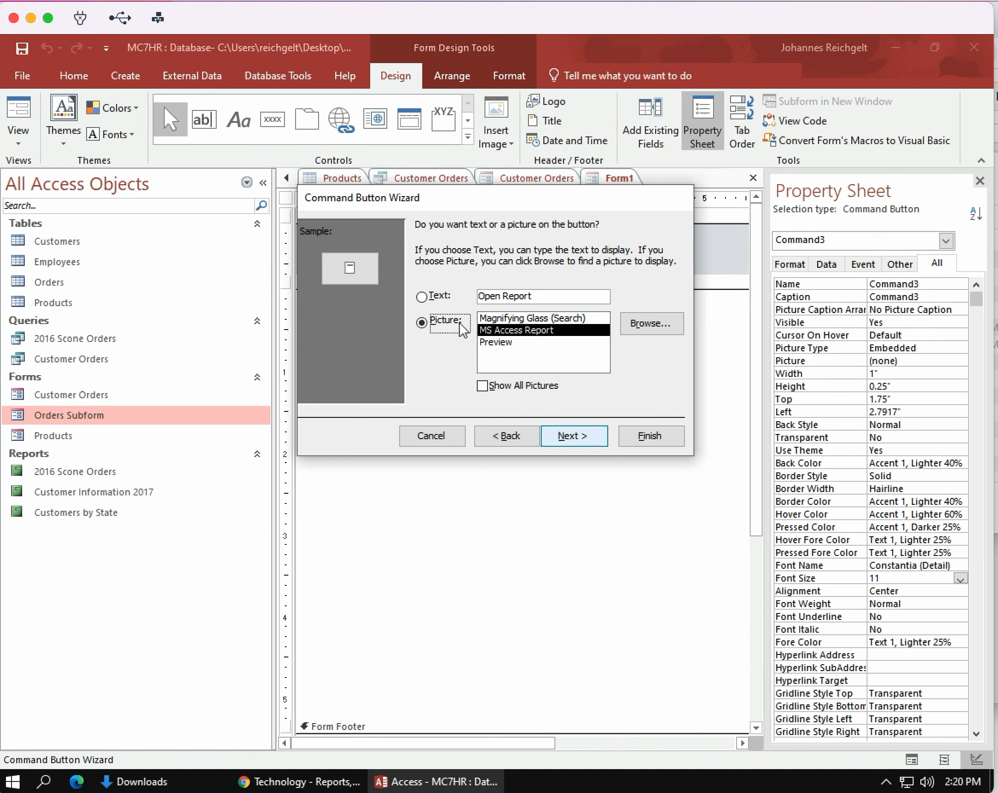
Give the third button the text "Customer Information 2017" with the default name, and move it centred beneath the Customer Orders button
left_click(434, 296)
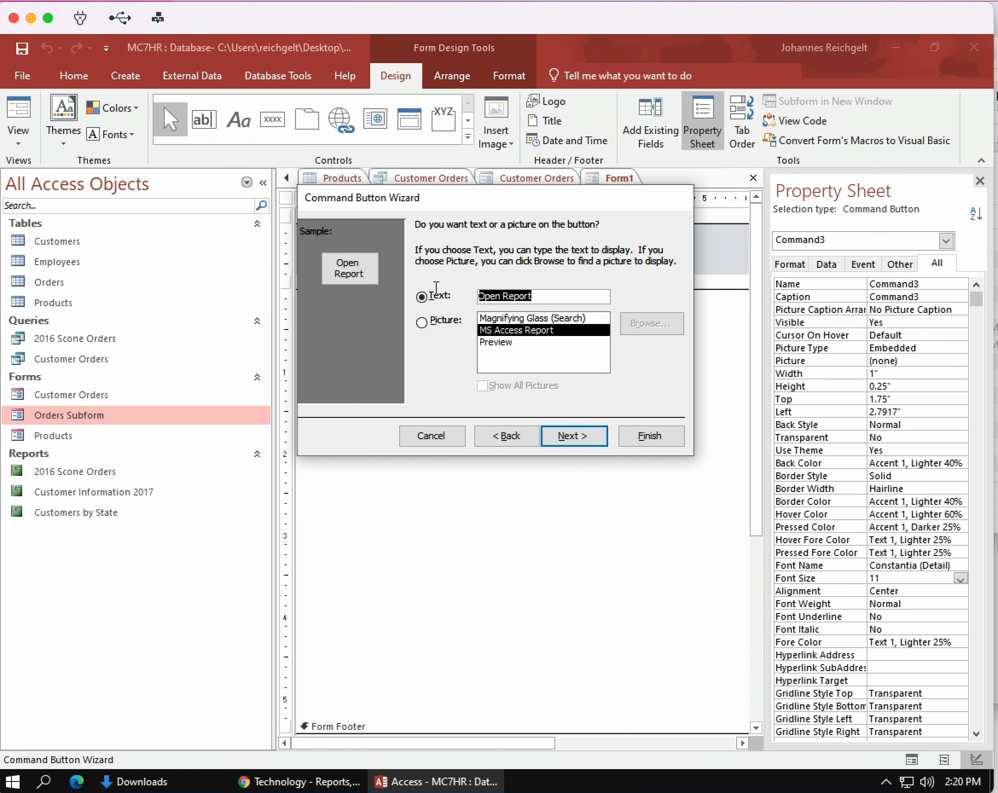
type("Custom")
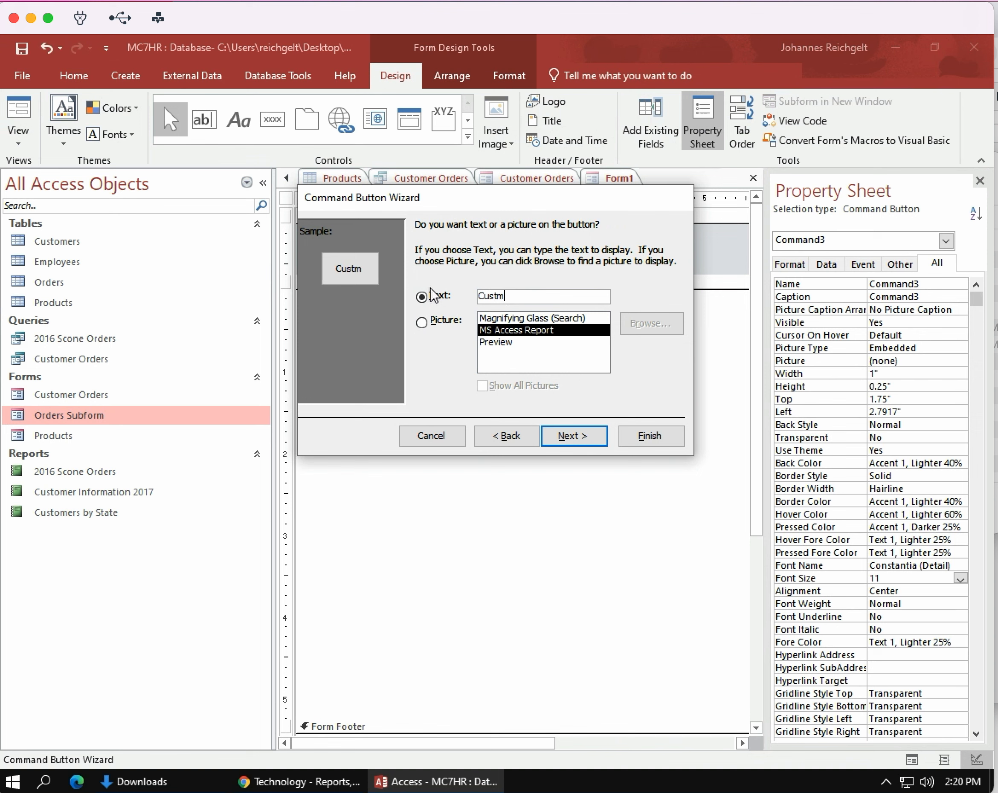
key("BackSpace")
key("BackSpace")
key("BackSpace")
type("tomer Information 2017")
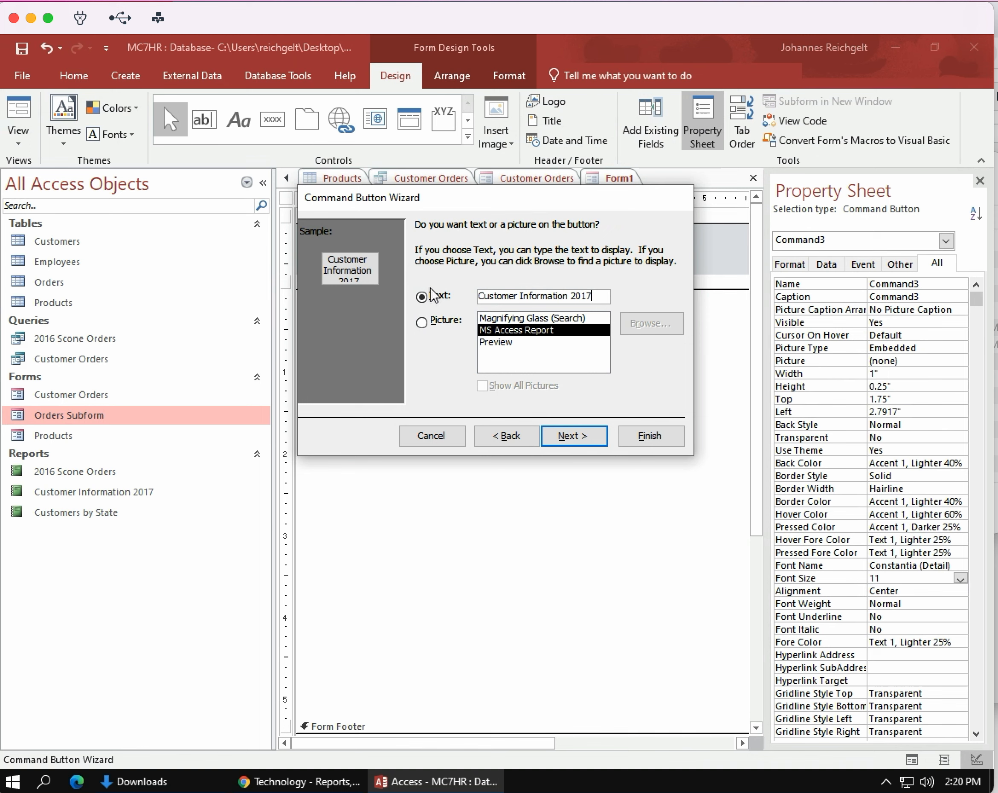
left_click(574, 441)
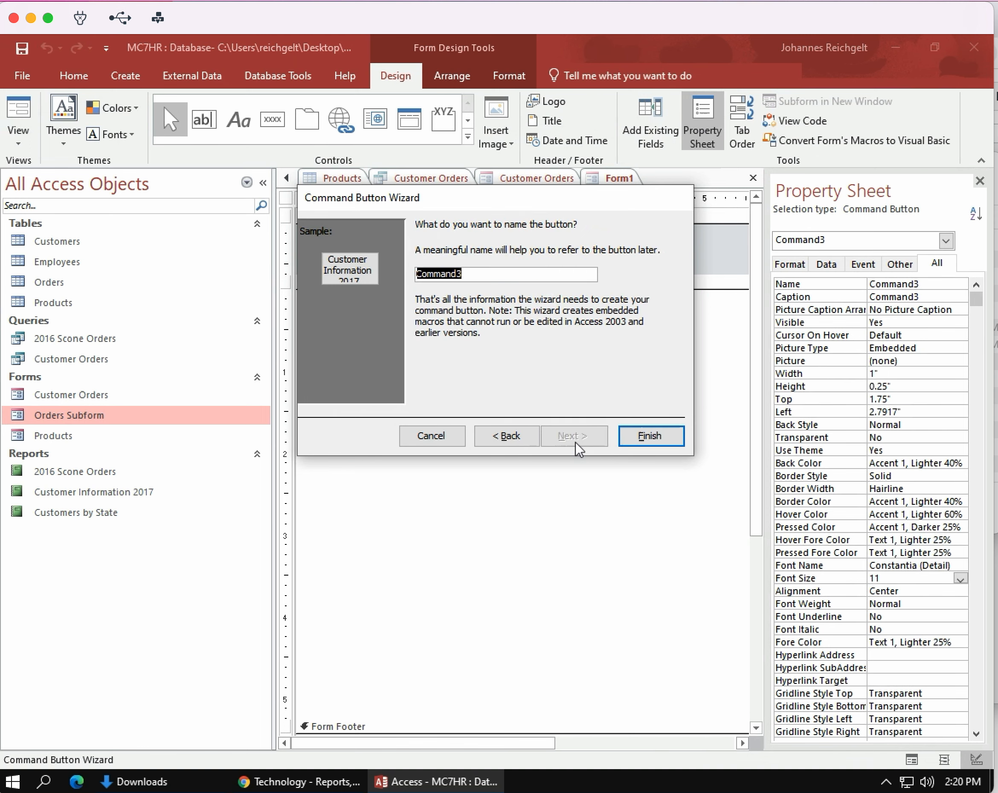
left_click(652, 438)
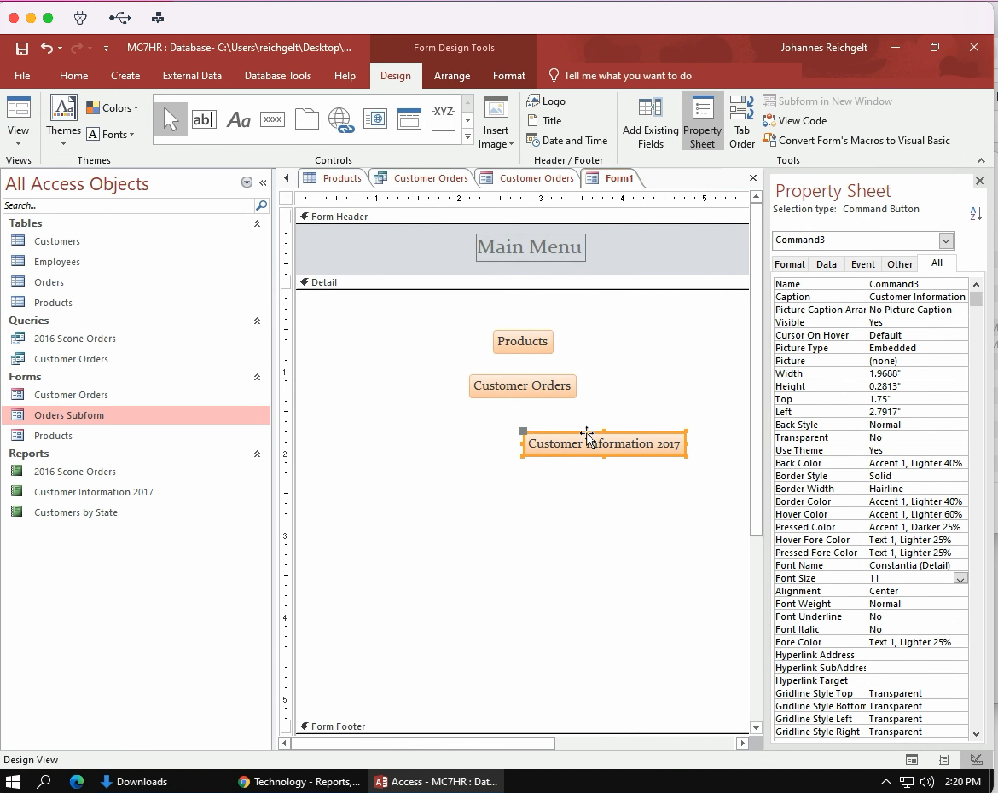
left_click_drag(587, 432, 508, 425)
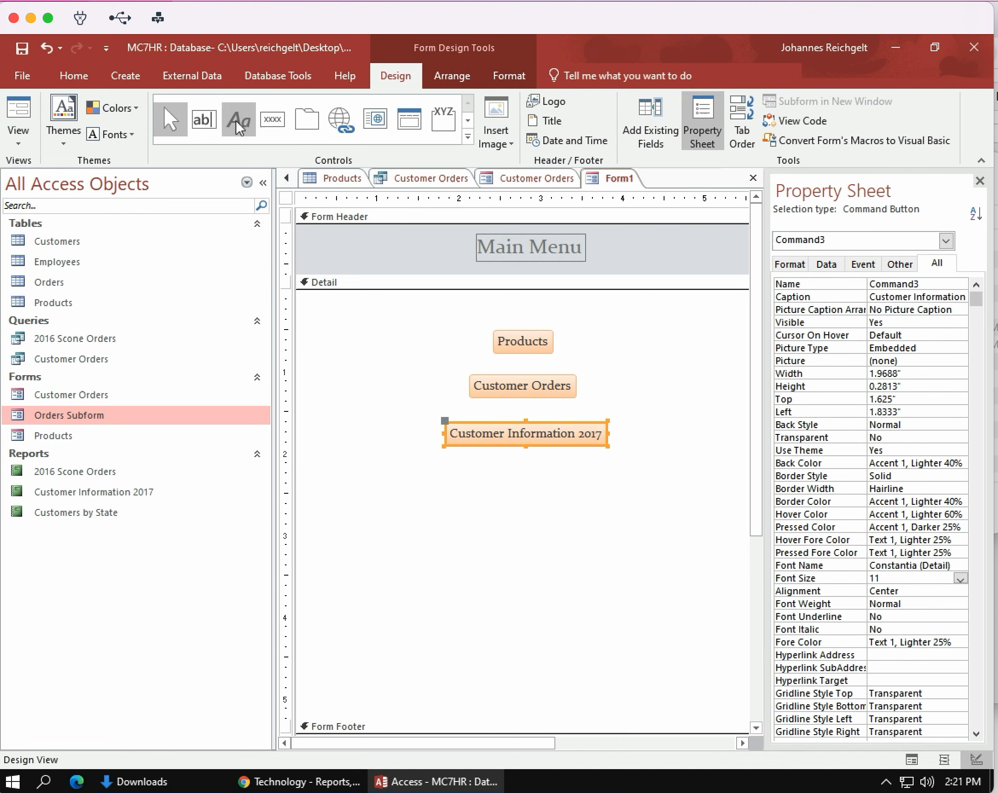
Place a fourth command button below the Customer Information 2017 button, set to open the Customers by State report
left_click(273, 119)
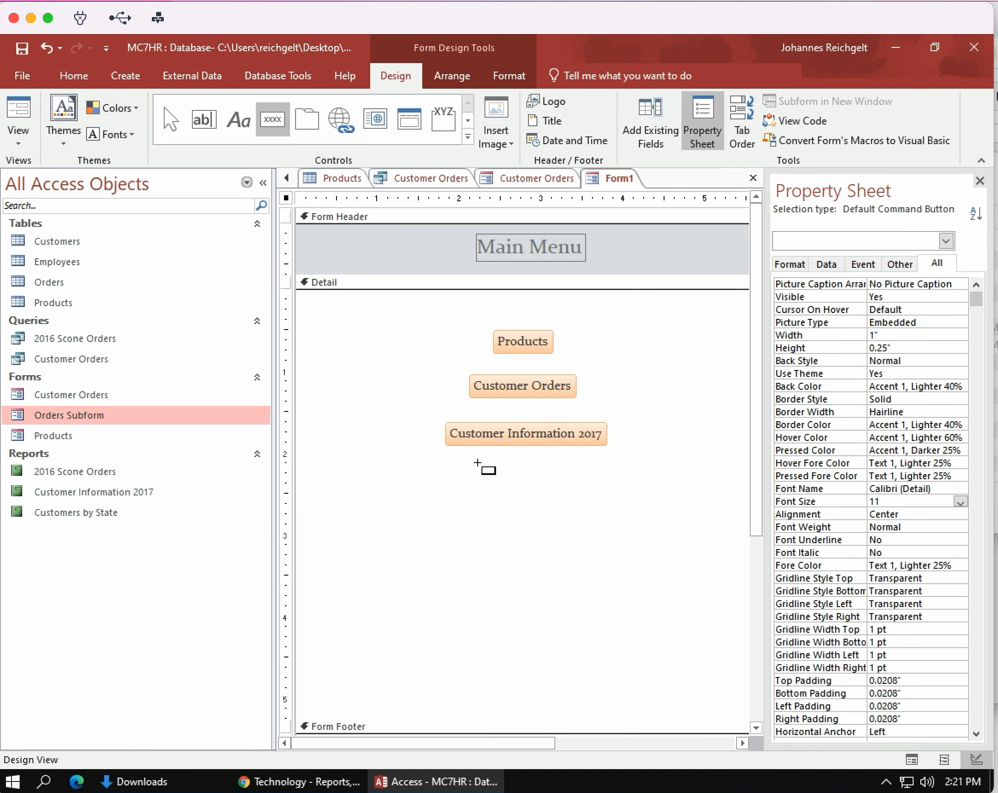
left_click(509, 480)
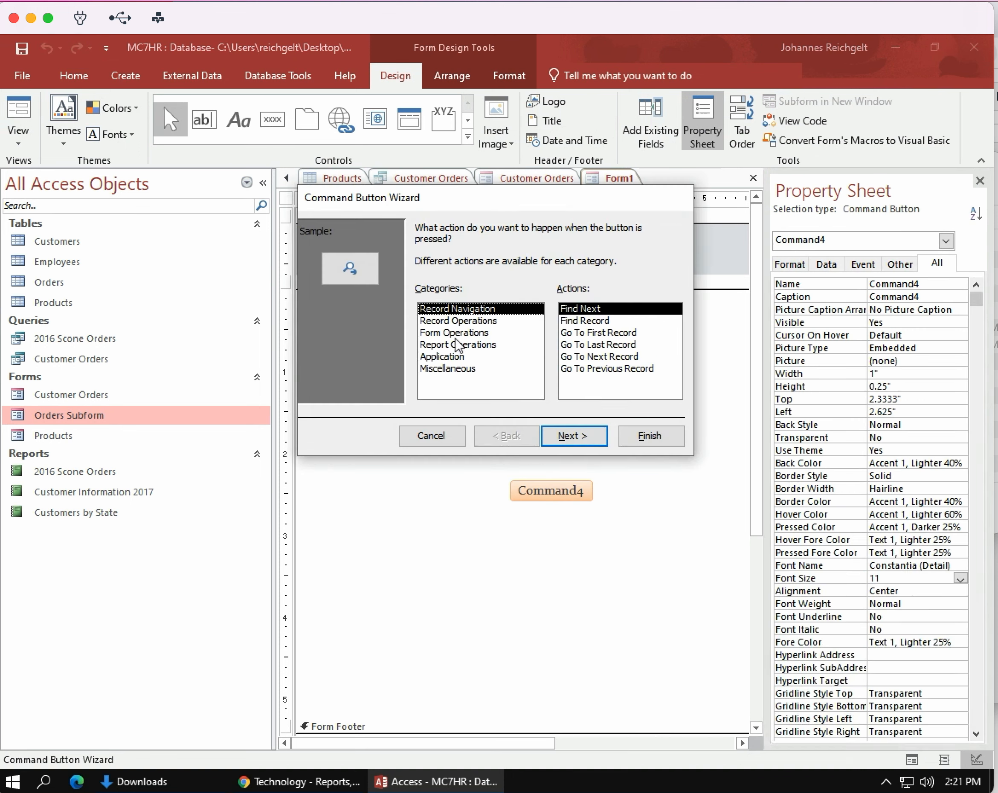
left_click(457, 346)
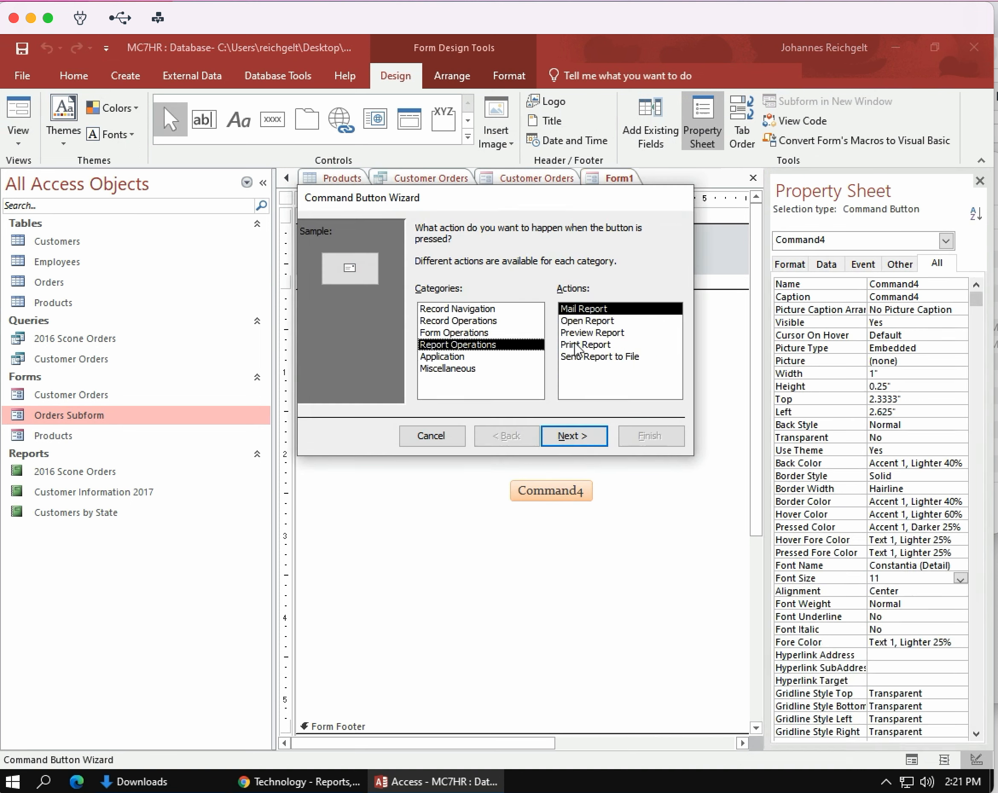
left_click(583, 321)
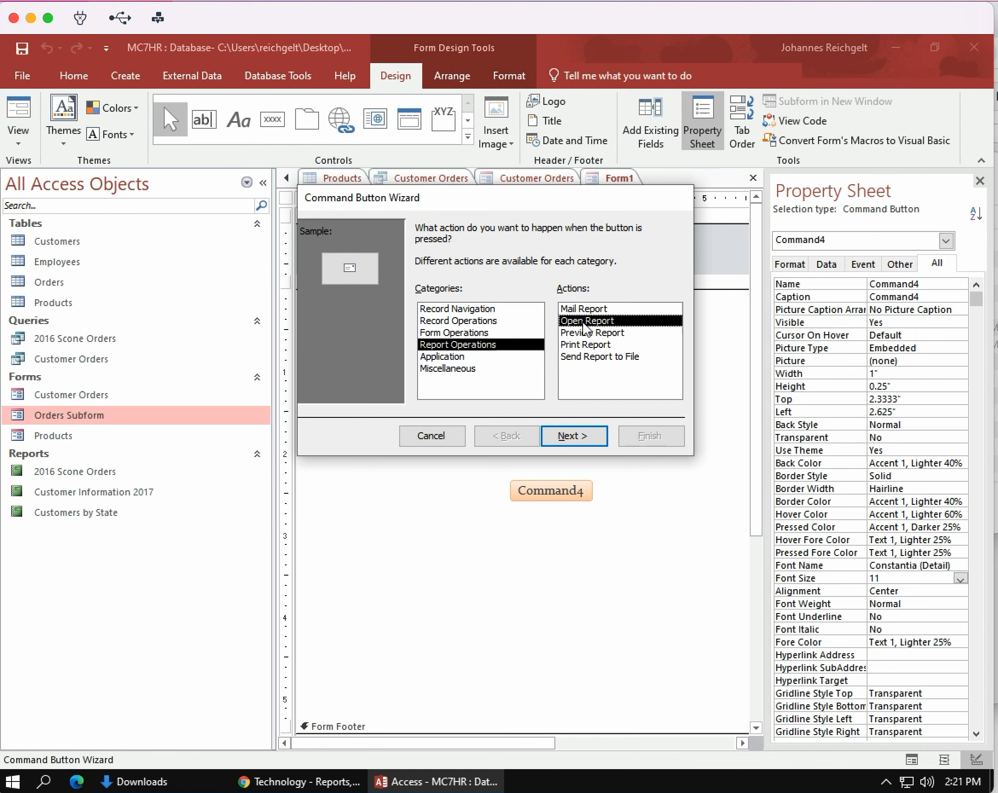
left_click(575, 435)
left_click(455, 287)
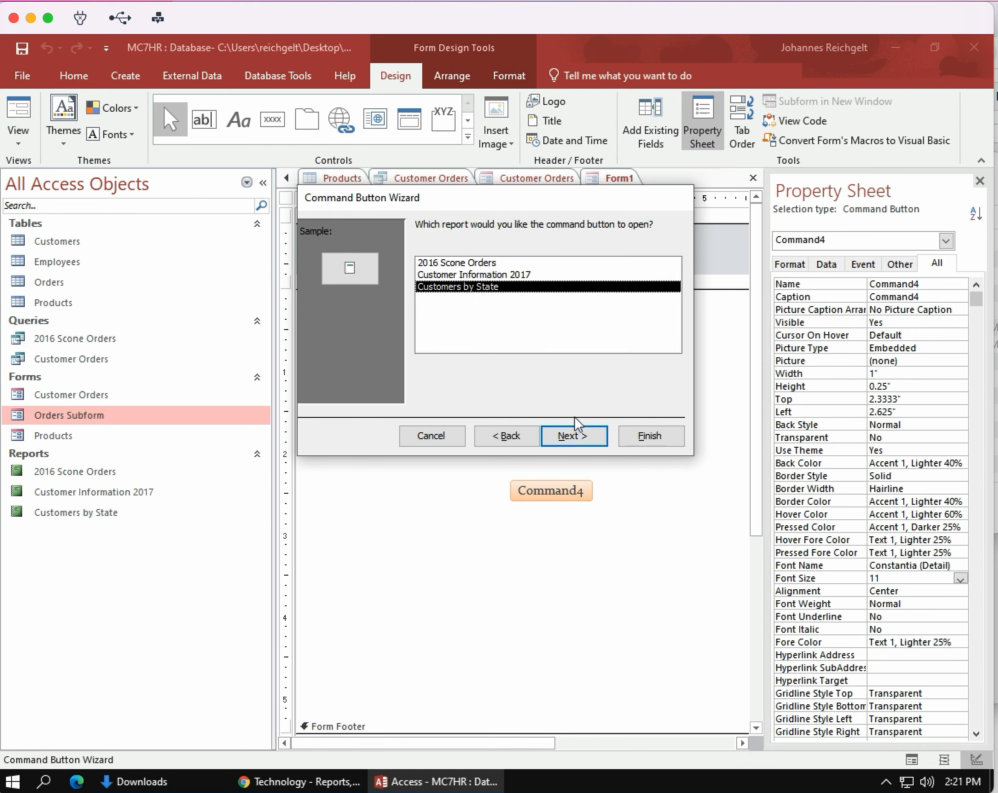
left_click(573, 437)
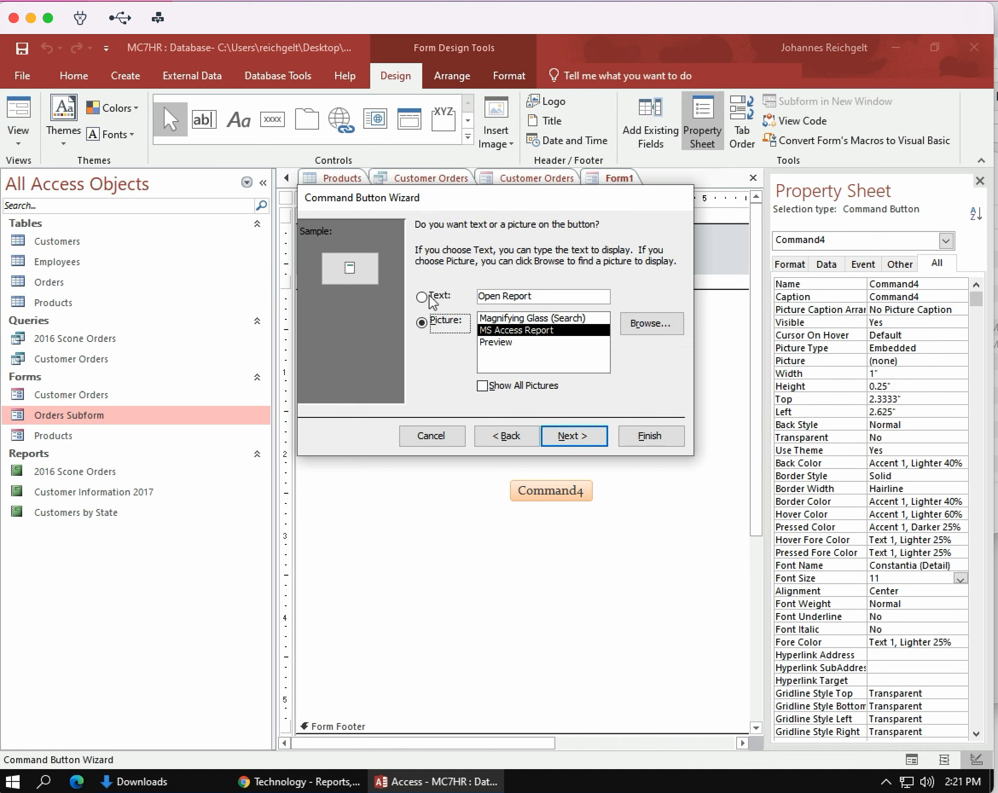
Give the fourth button the text "Customers bu\uy State" with the default name, and move it beneath the Customer Information 2017 button
left_click(542, 298)
key("shift+Home")
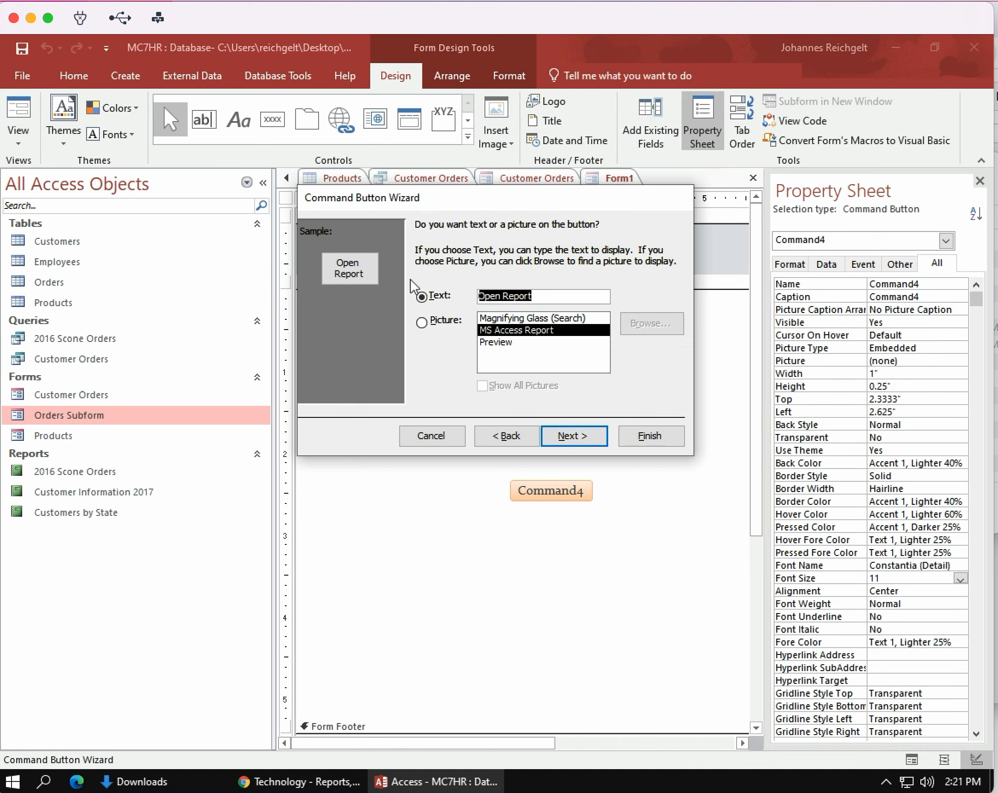
type("Customer")
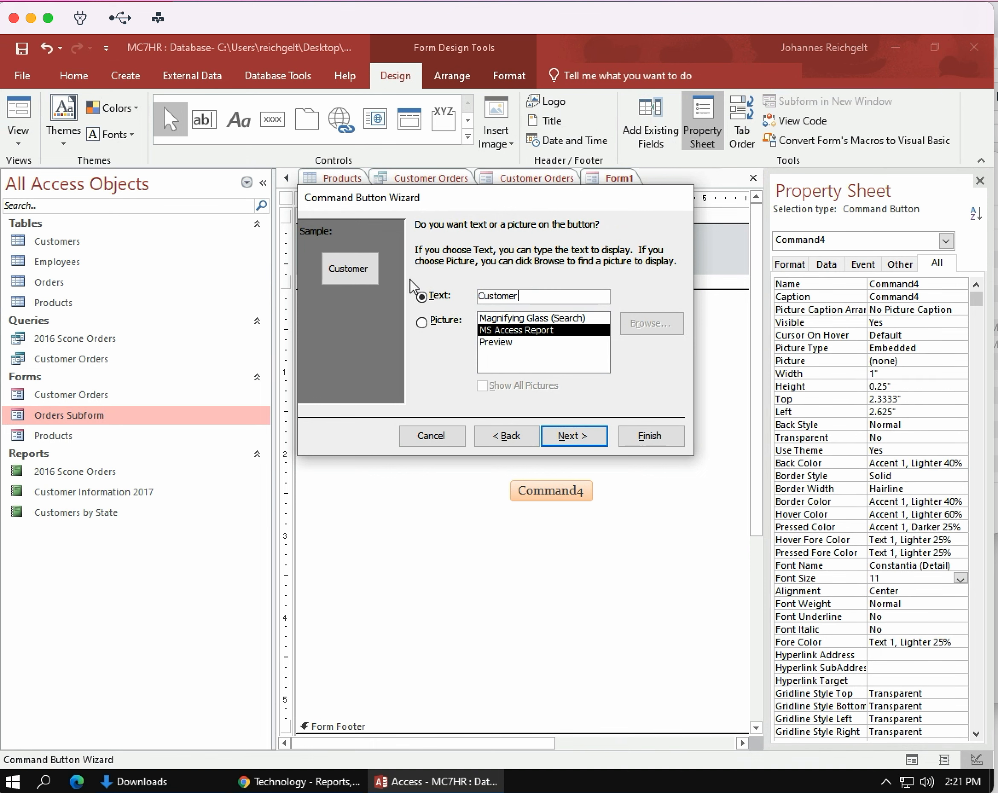
type("s bu Sta")
key("BackSpace")
key("BackSpace")
key("BackSpace")
key("BackSpace")
key("BackSpace")
type("u\\uy State")
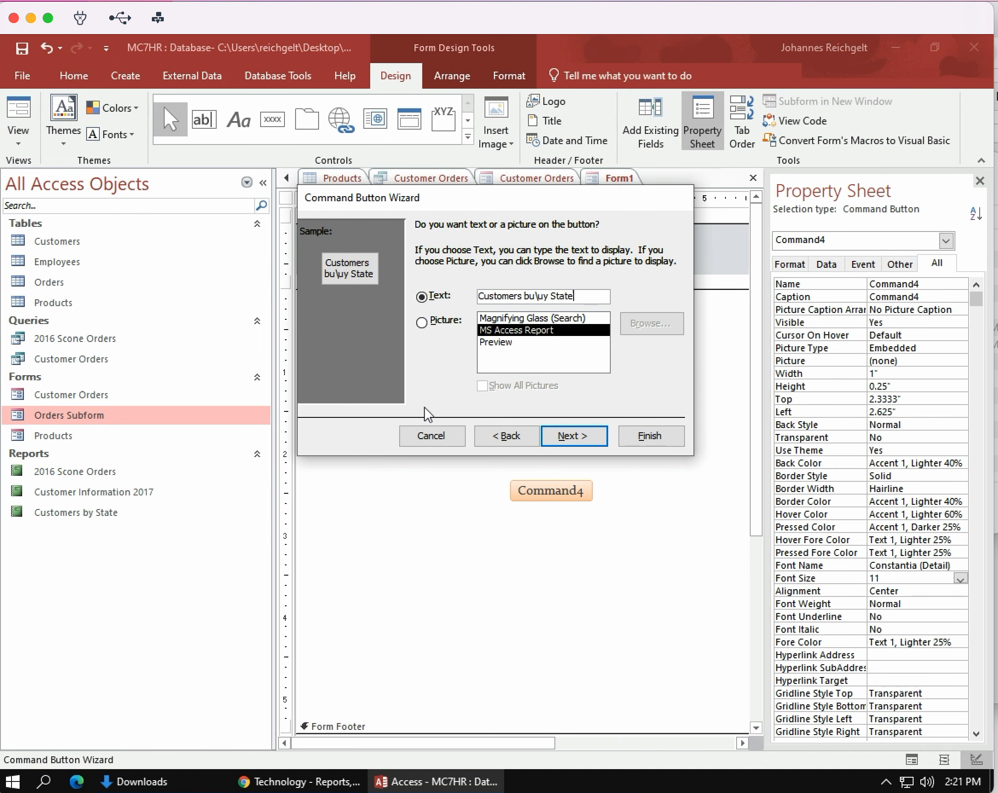
left_click(583, 438)
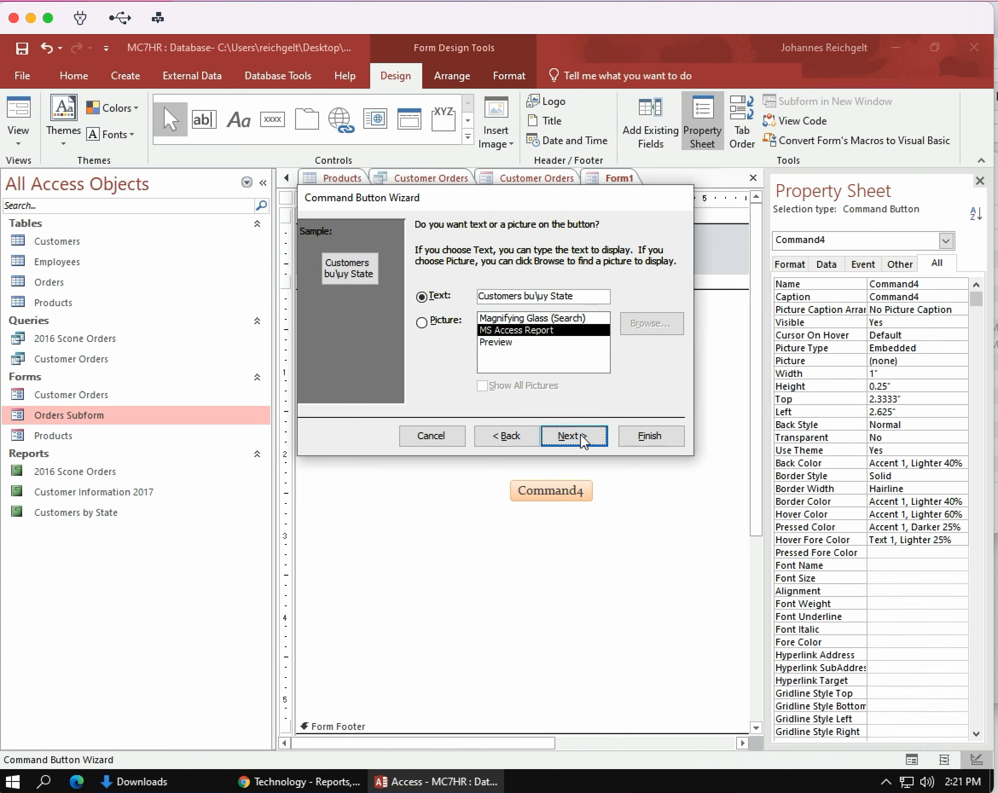
left_click(649, 439)
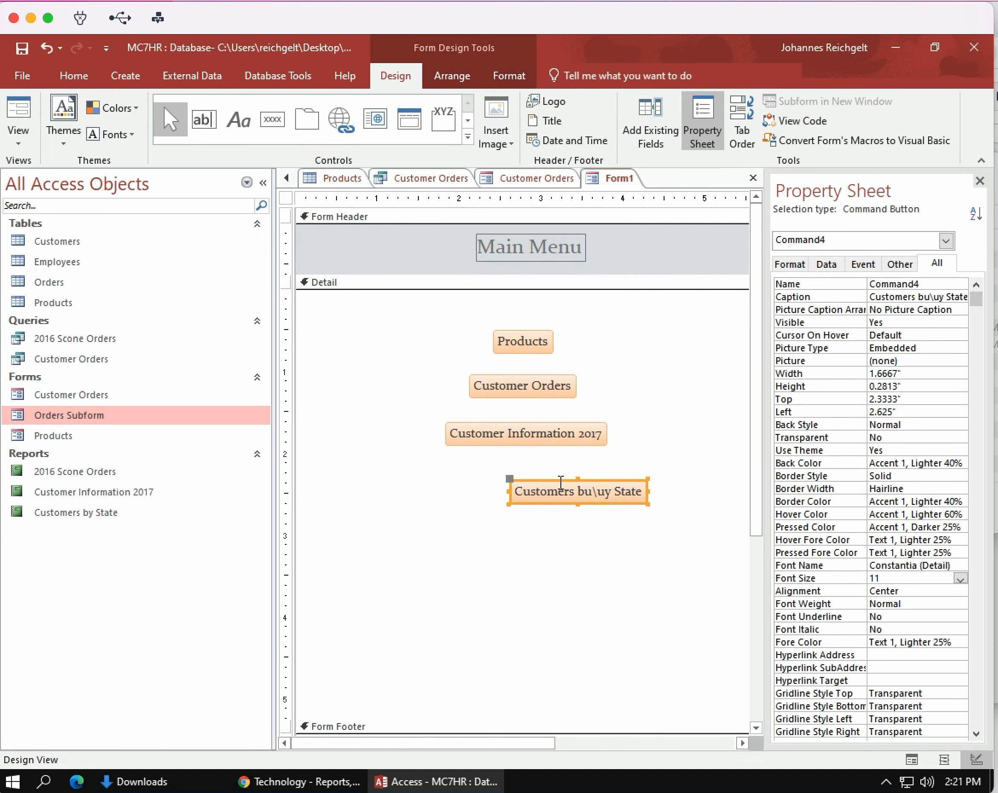
left_click_drag(558, 481, 517, 460)
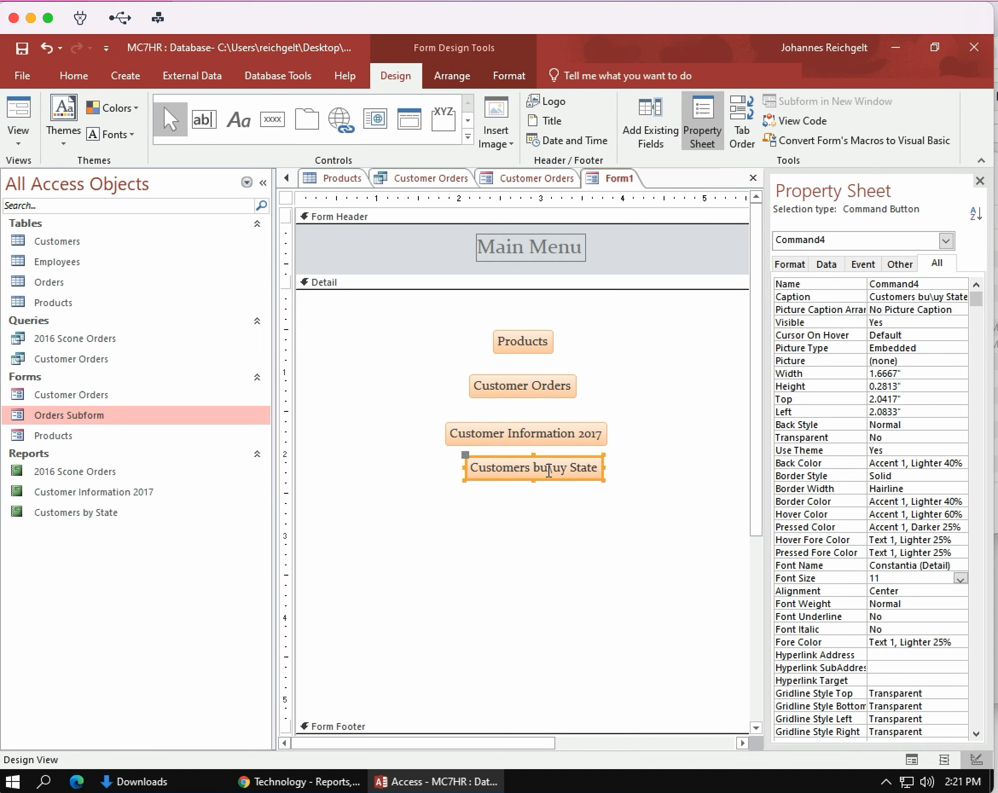
Correct the fourth button's caption to "Customers by State" and move the button slightly down, to about 2.17" from the section top
left_click(927, 298)
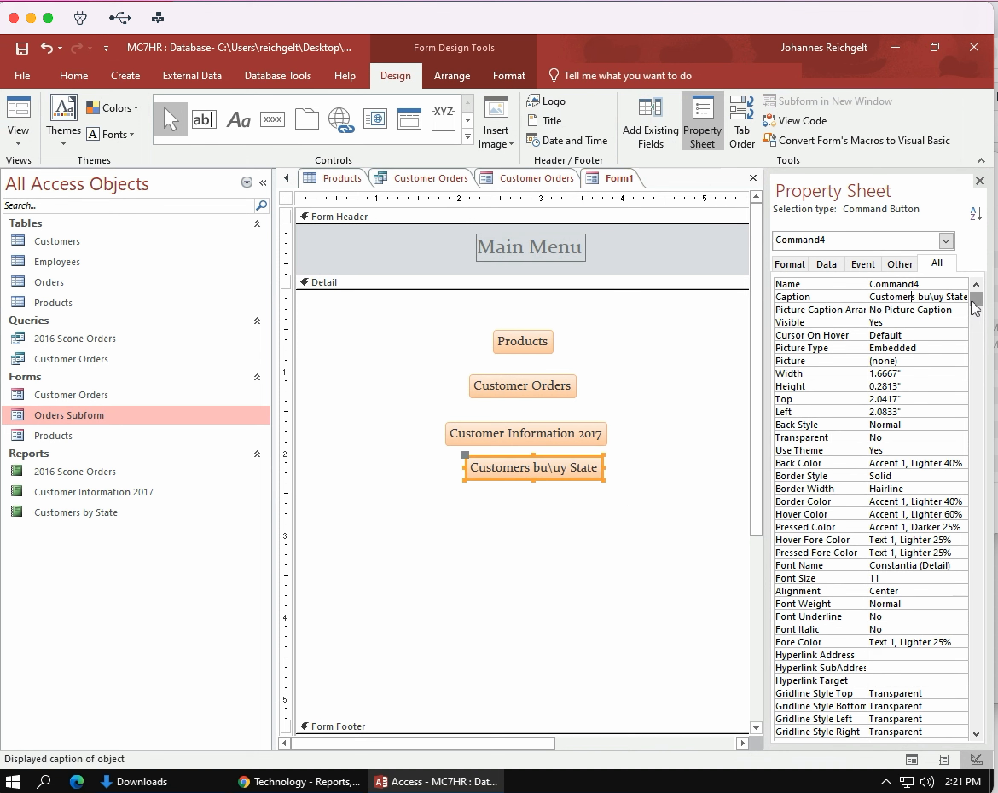
double_click(947, 297)
left_click(933, 298)
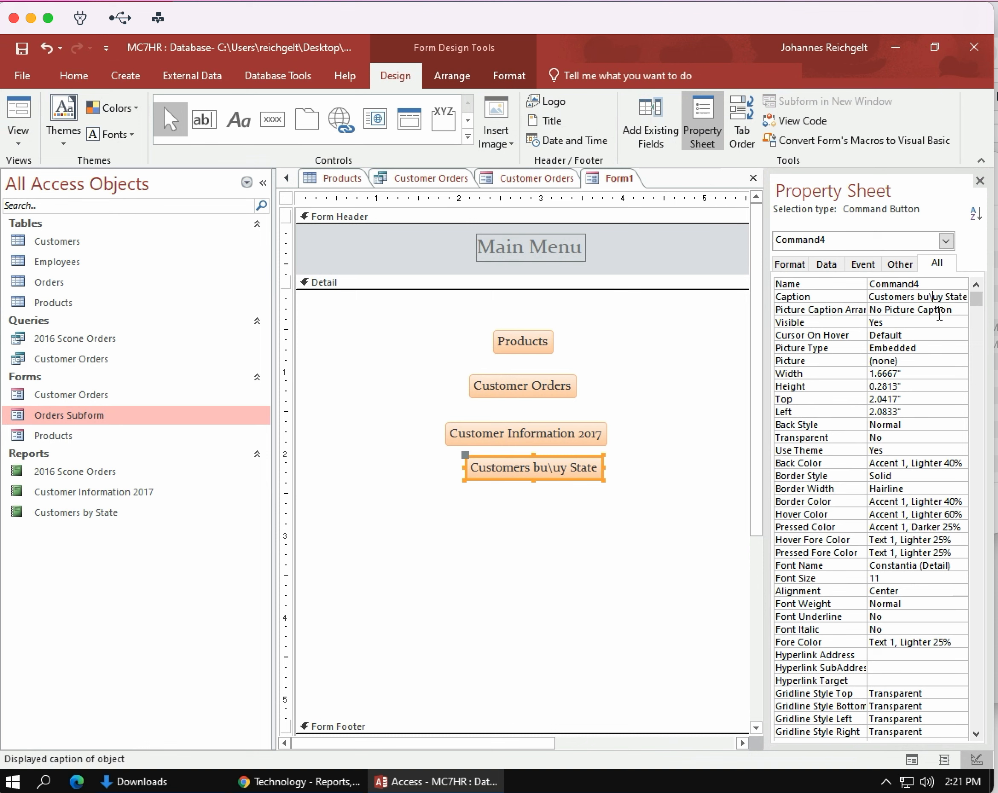
key("BackSpace")
key("BackSpace")
key("BackSpace")
left_click(956, 369)
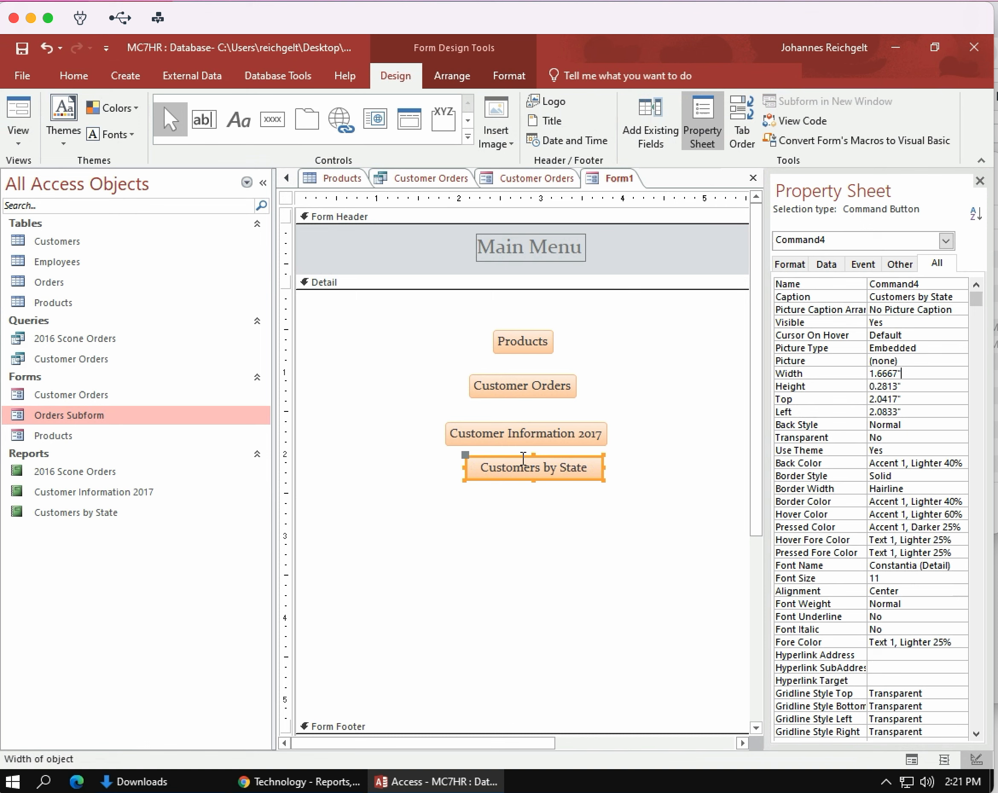
left_click_drag(519, 459, 520, 469)
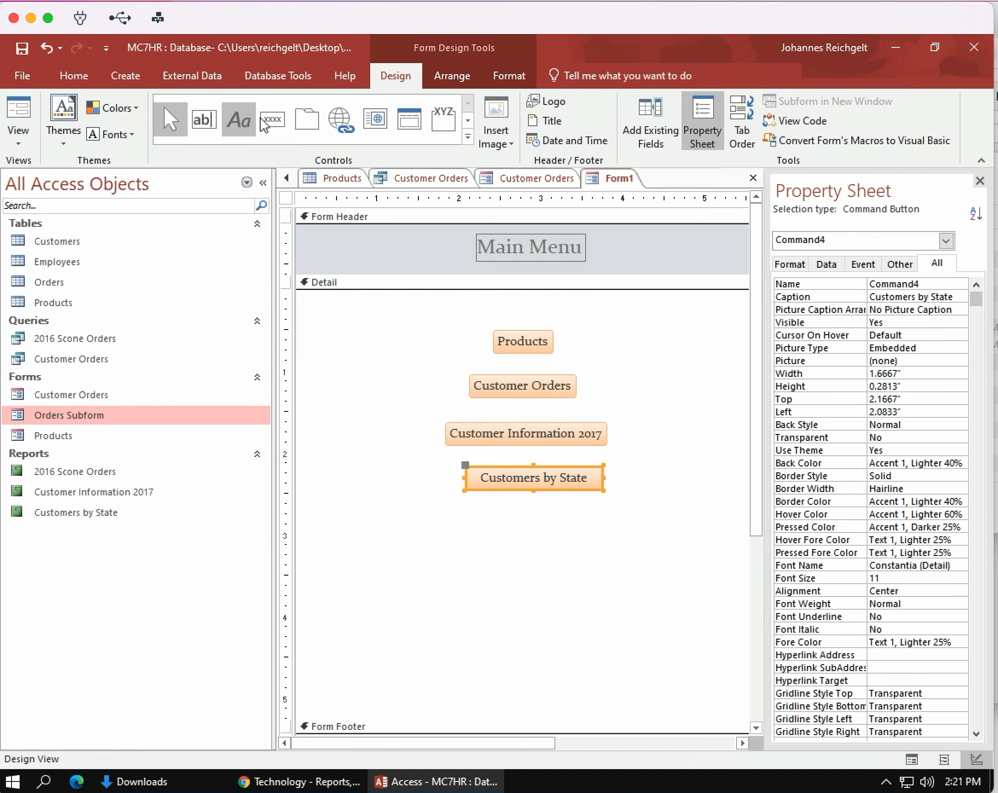
Place a fifth command button below the Customers by State button, set to mail the 2016 Scone Orders report
left_click(273, 122)
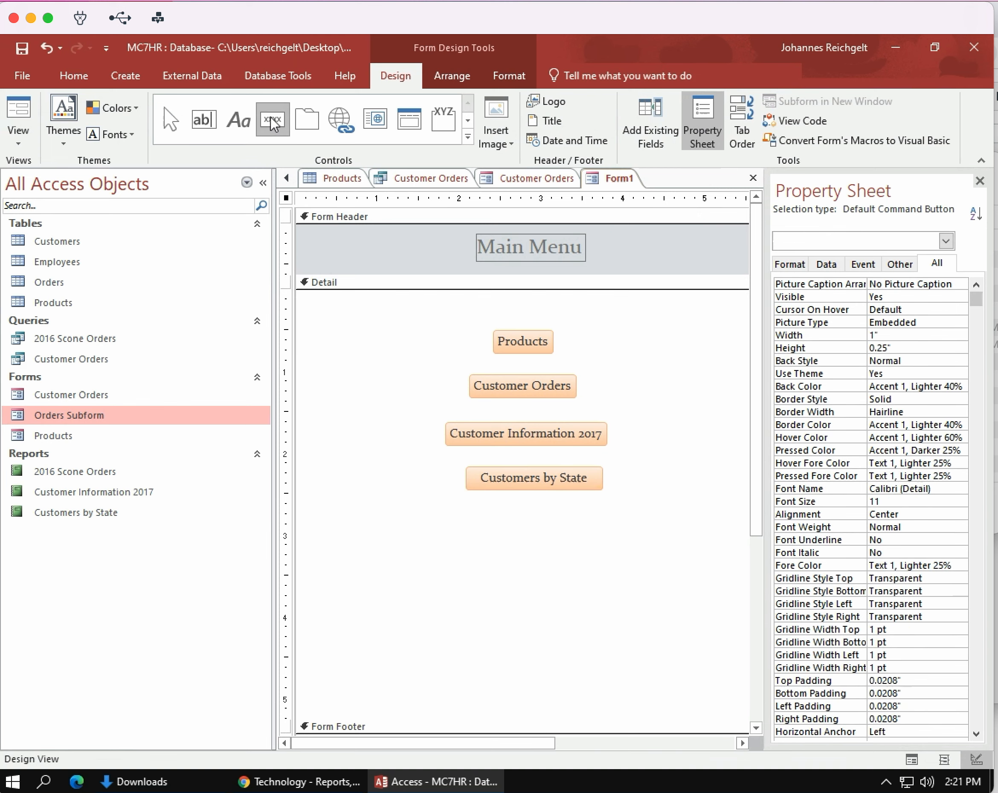
left_click(535, 518)
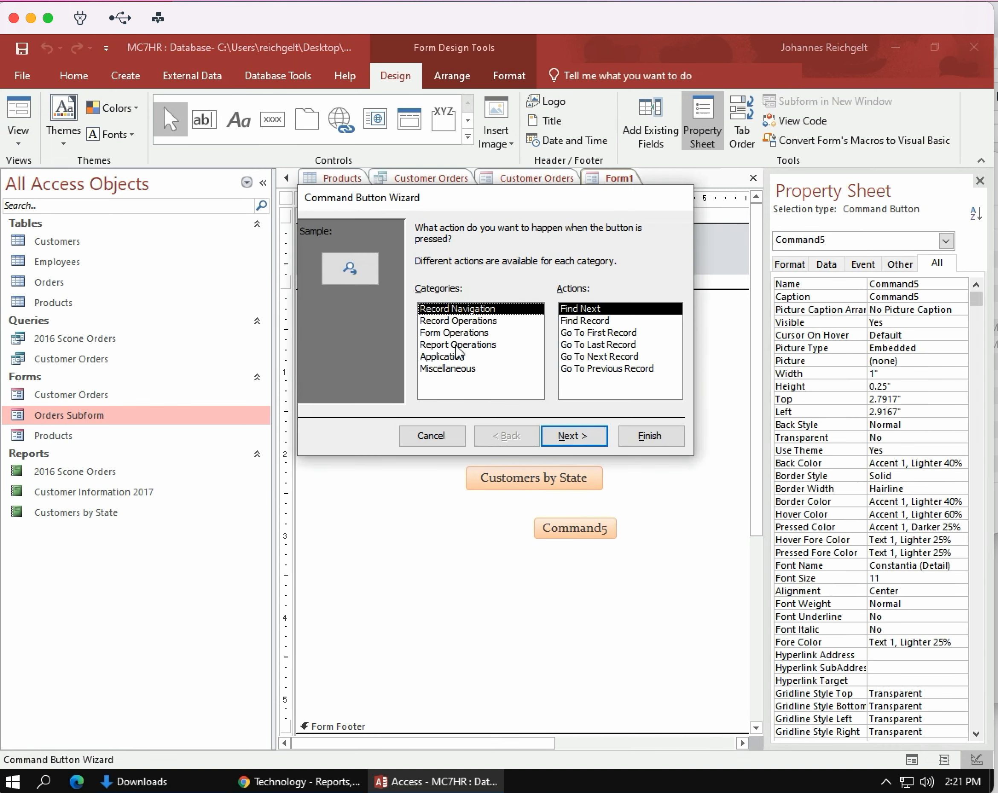
left_click(457, 344)
left_click(574, 437)
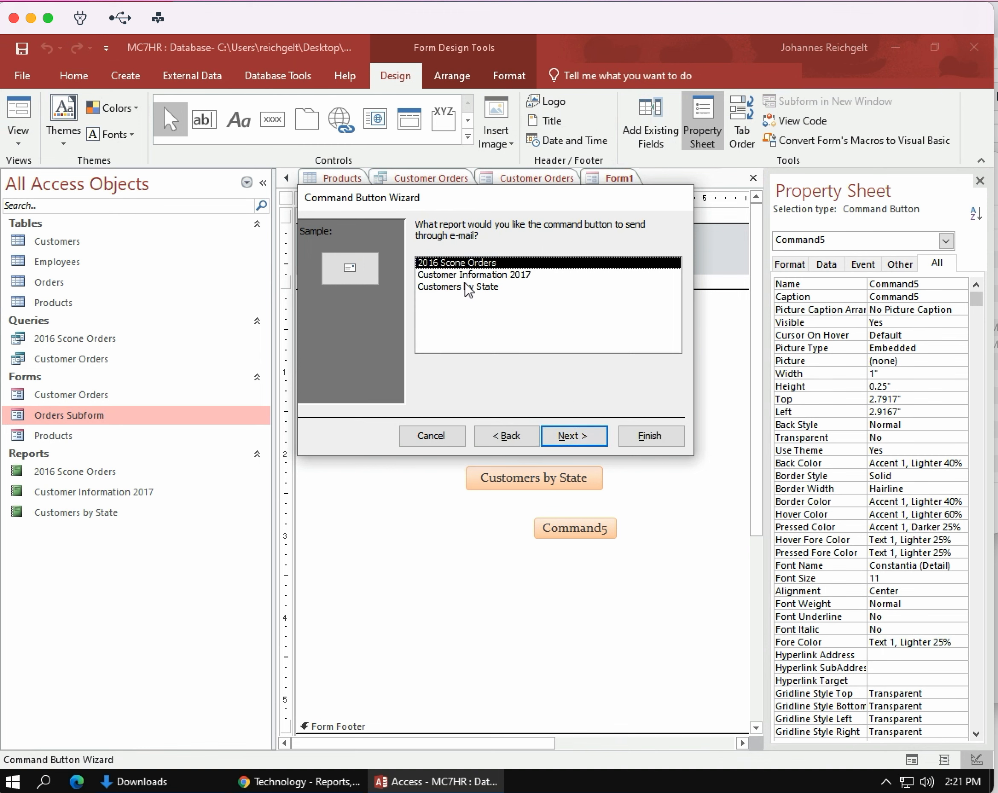
left_click(570, 440)
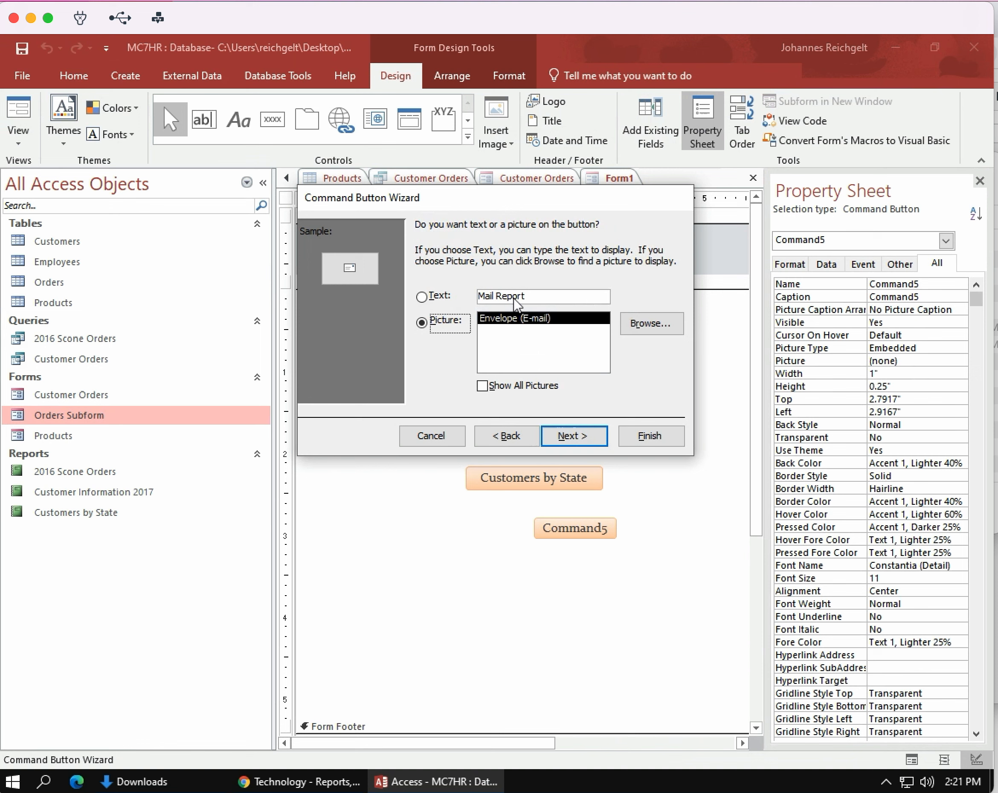
Give the fifth button the text "2016 Scone Orders" and finish it with the default name
left_click(542, 296)
left_click(436, 297)
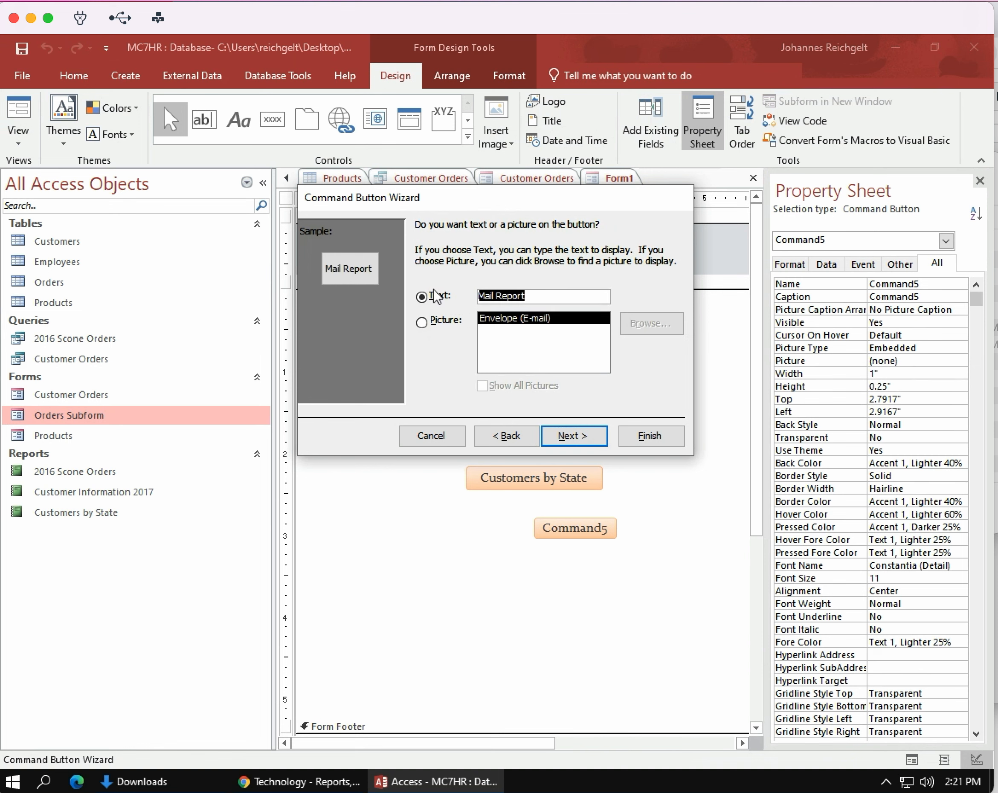
type("2016 Sco")
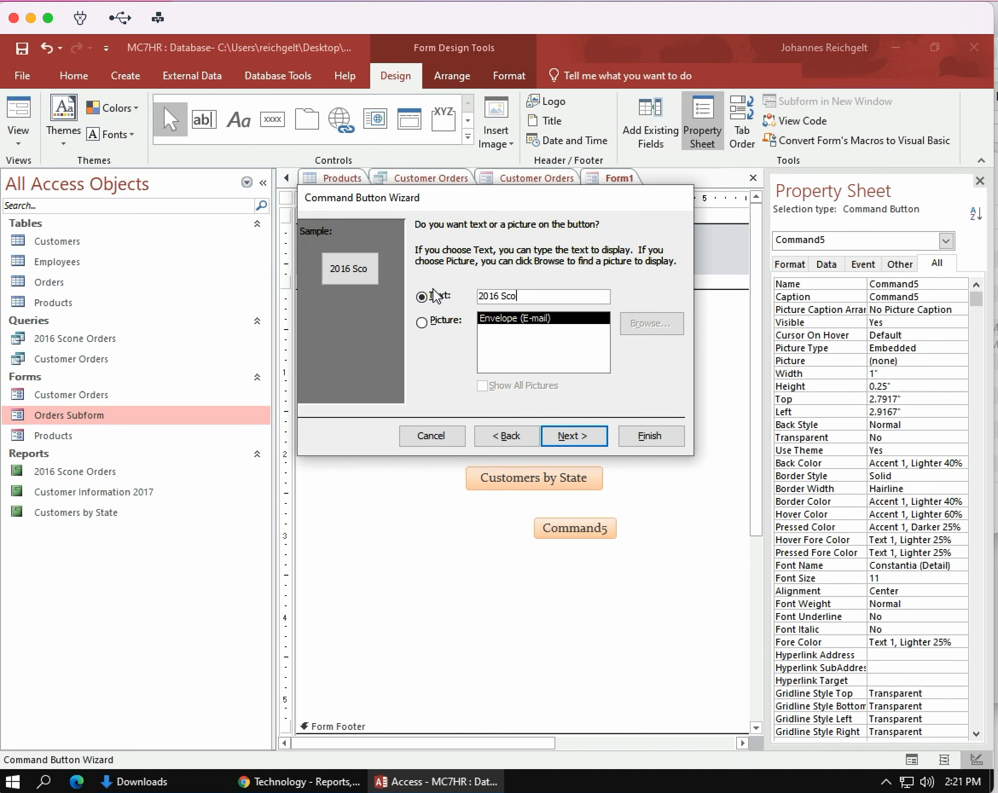
type("ne Orders")
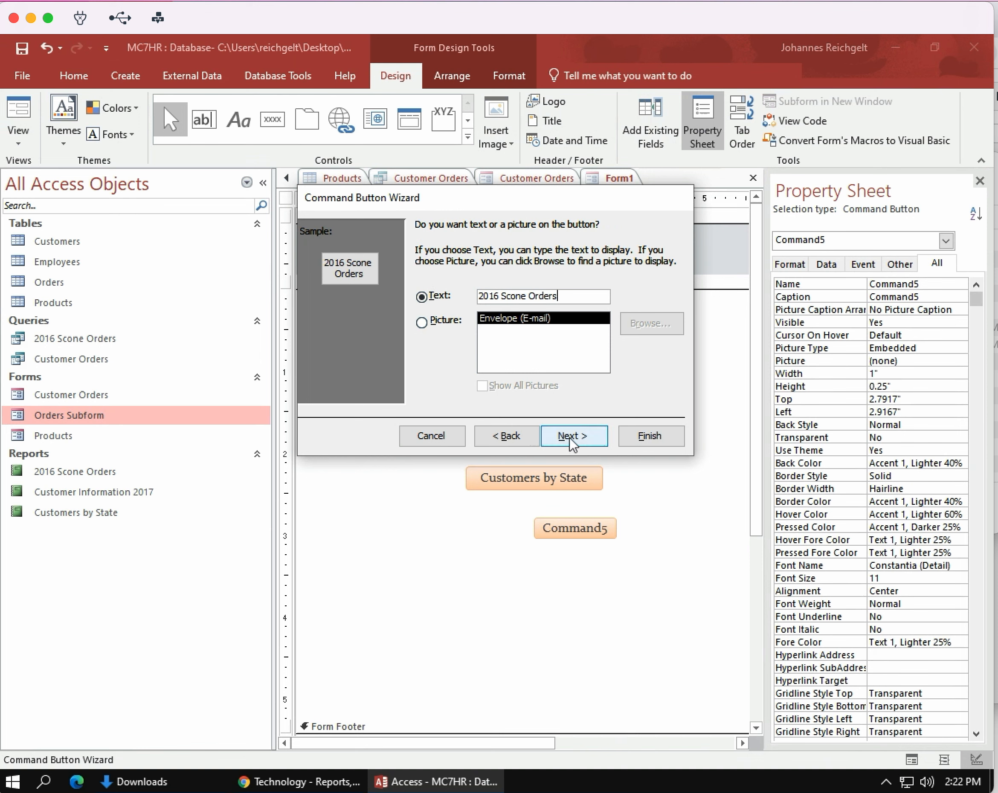
left_click(650, 437)
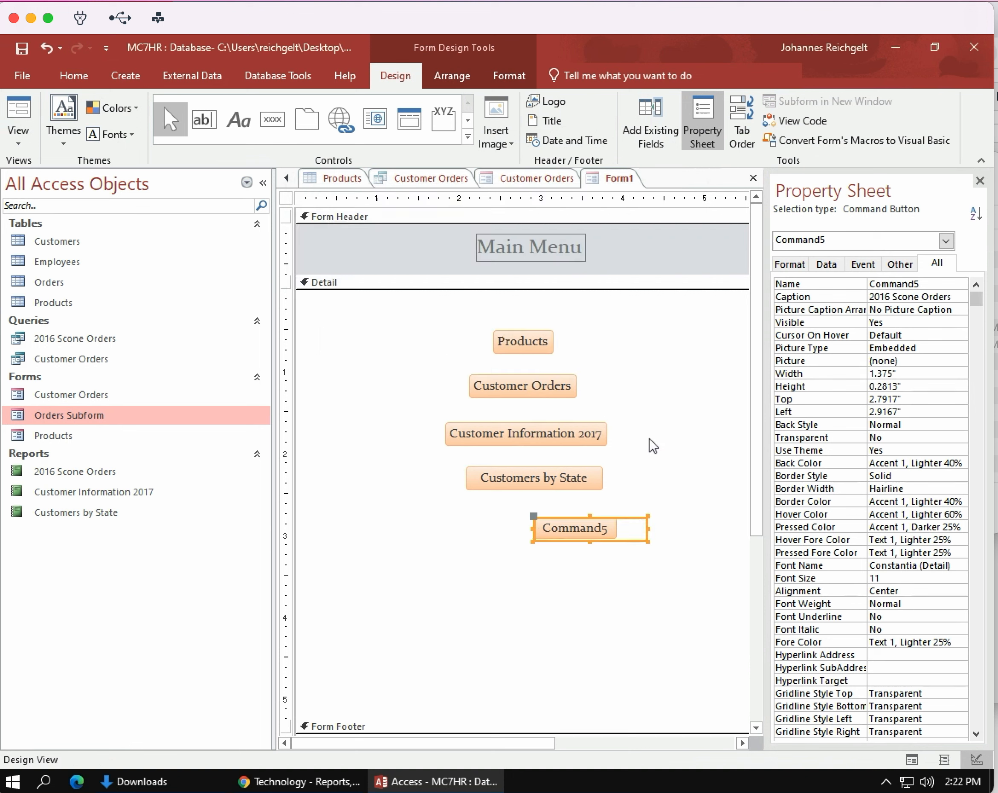
Move the 2016 Scone Orders button centred beneath the Customers by State button, to about 2.58" from the section top and 2.21" from its left edge
left_click(573, 520)
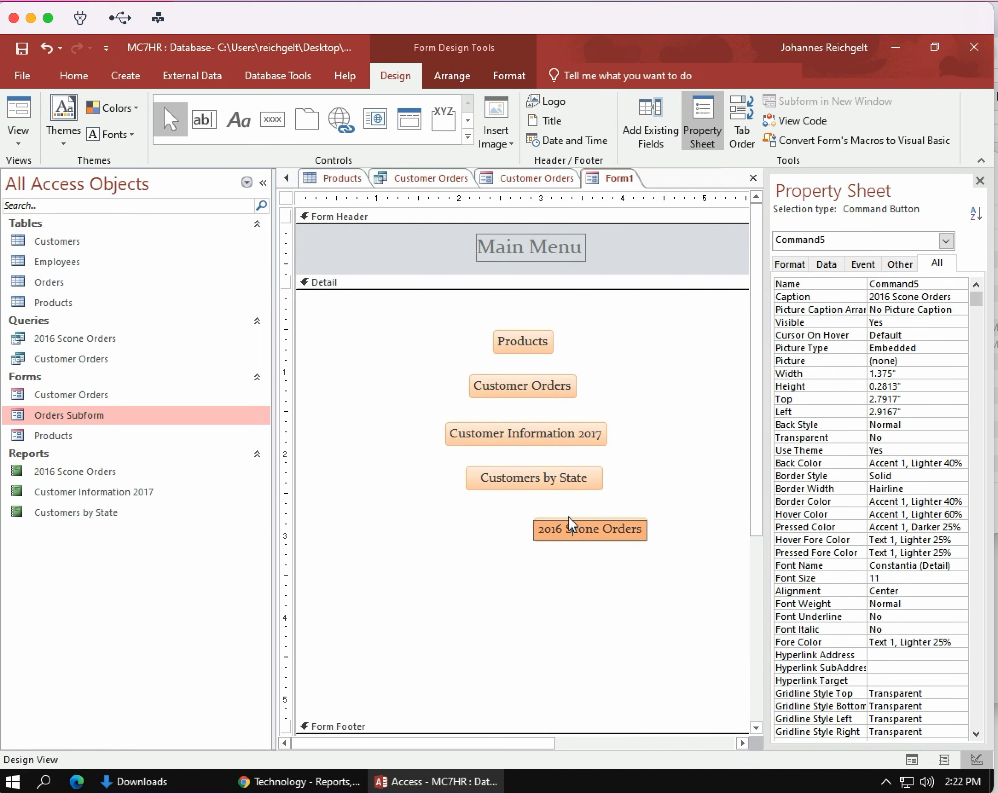
left_click(600, 496)
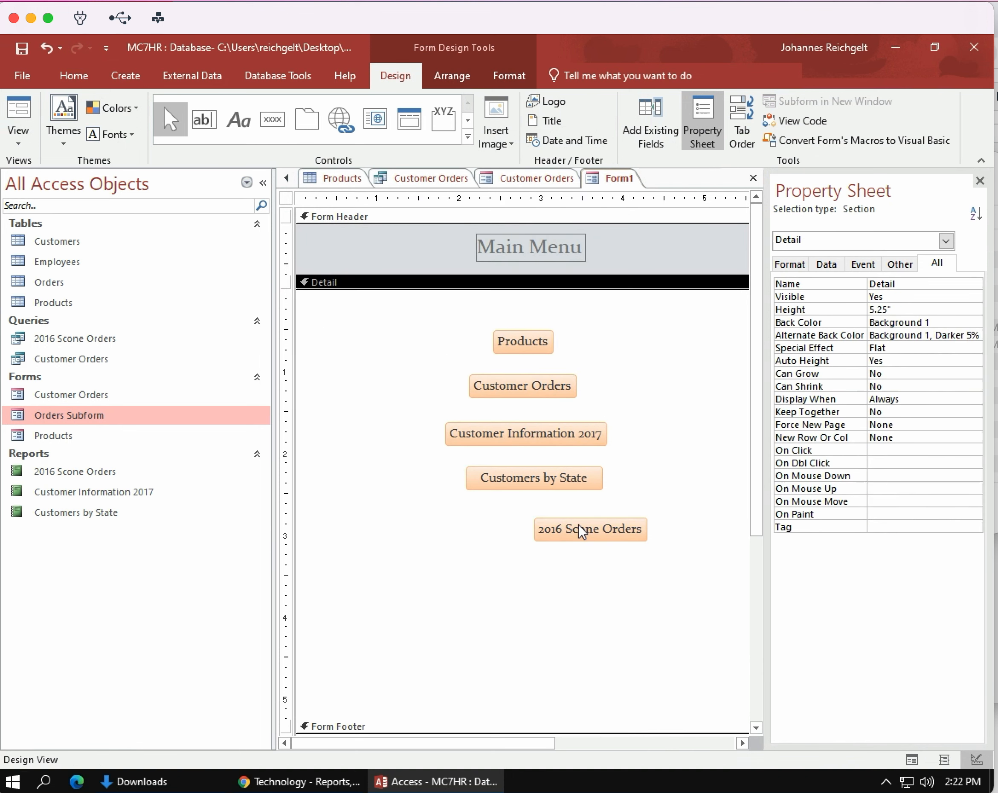
left_click(580, 531)
left_click_drag(572, 524, 518, 510)
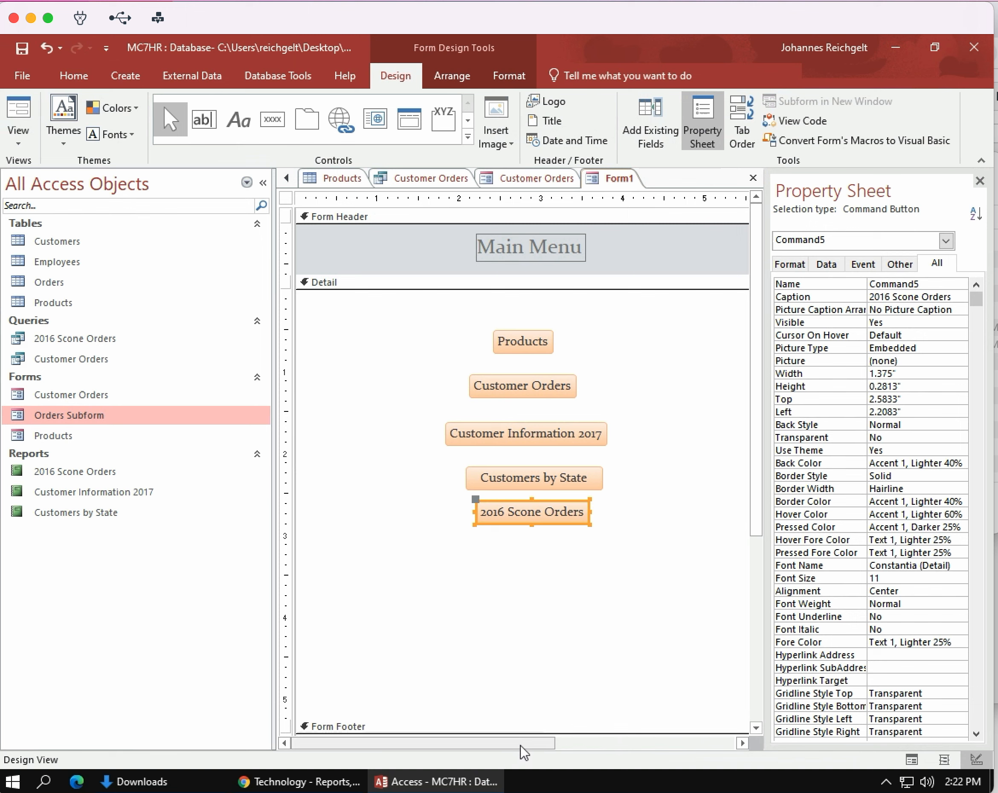
Place a command button in the form footer, set to perform the Close Form operation
left_click(576, 669)
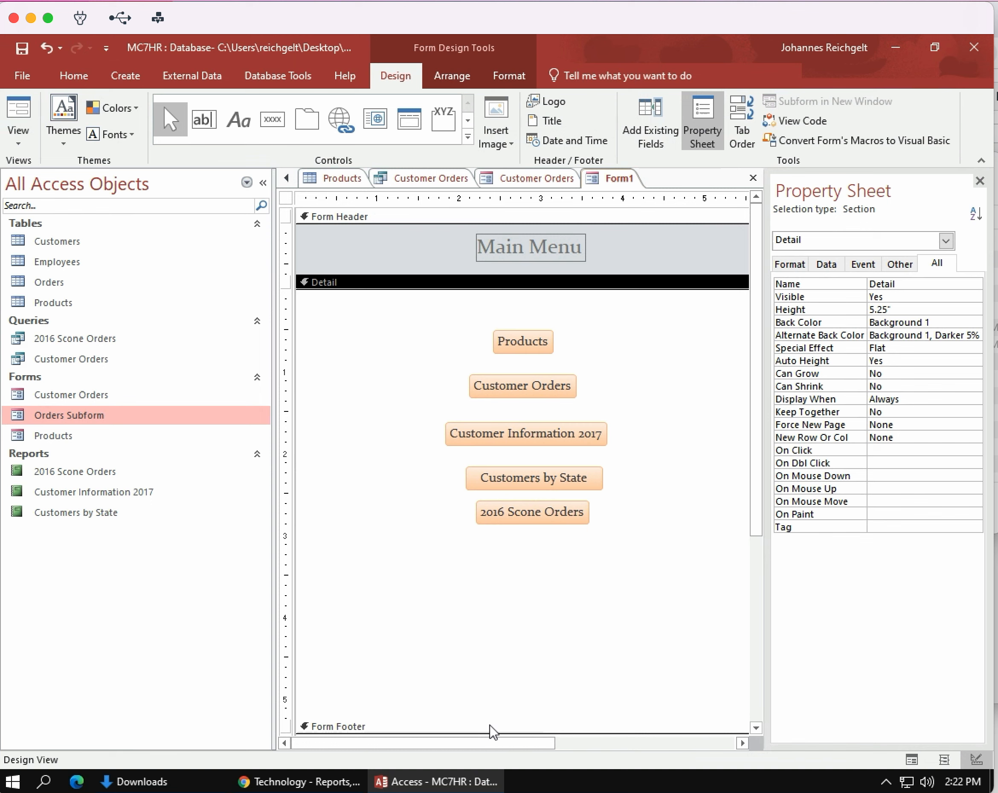
left_click(370, 728)
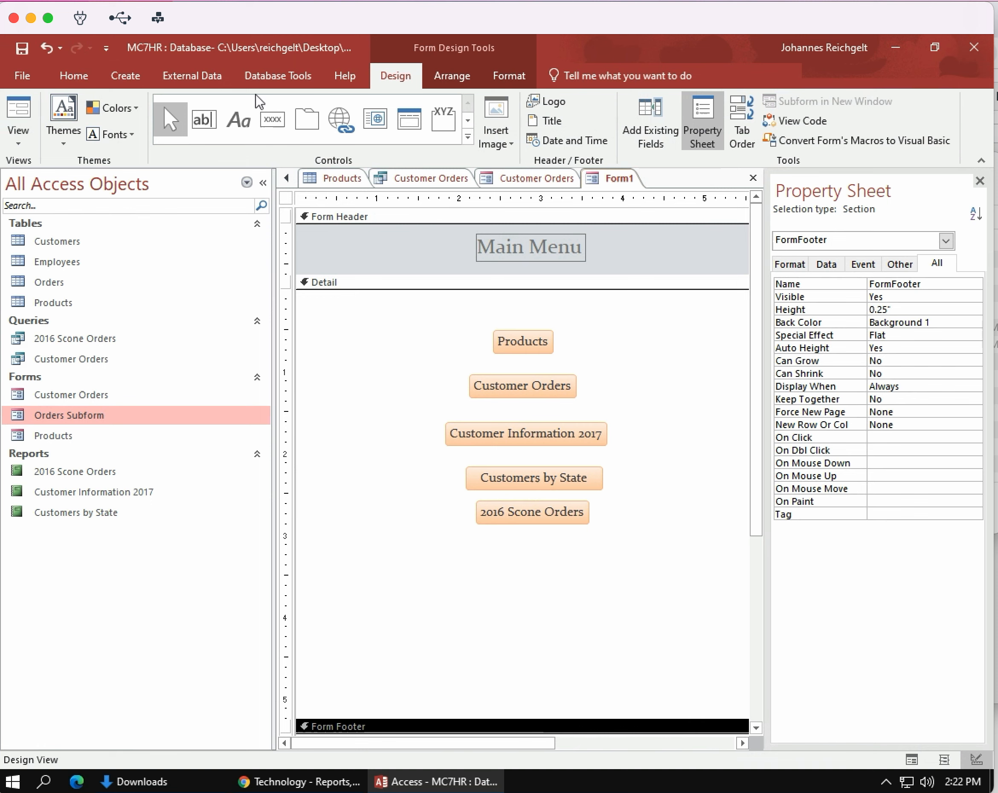
left_click(274, 120)
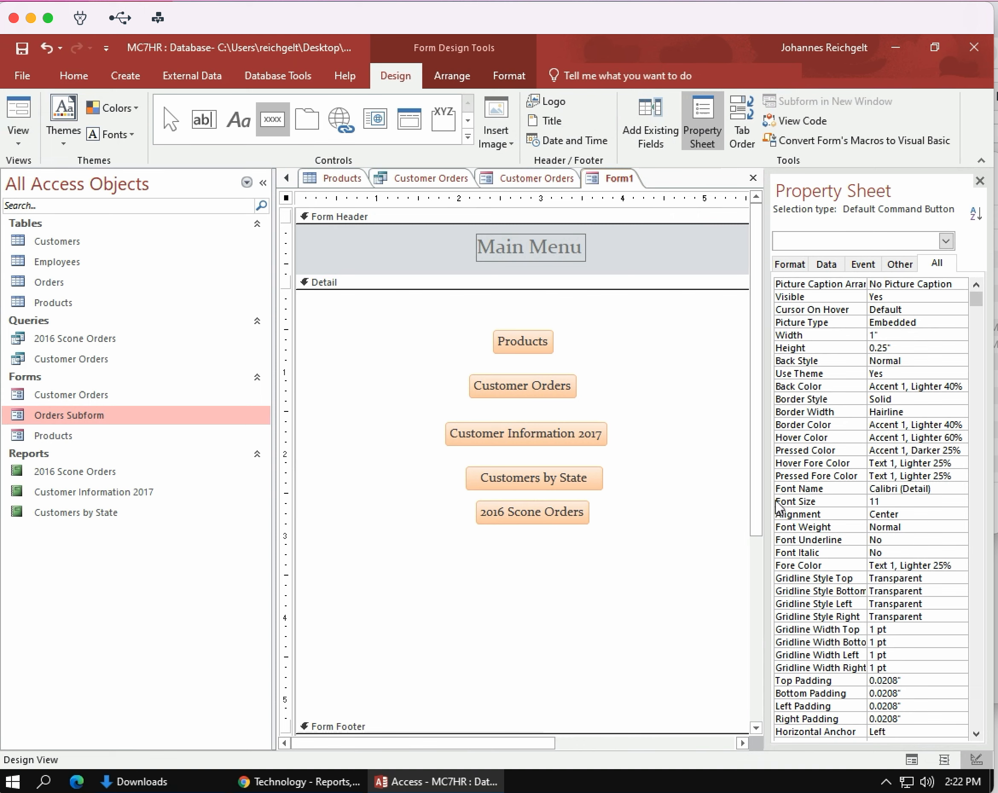
left_click_drag(758, 520, 757, 704)
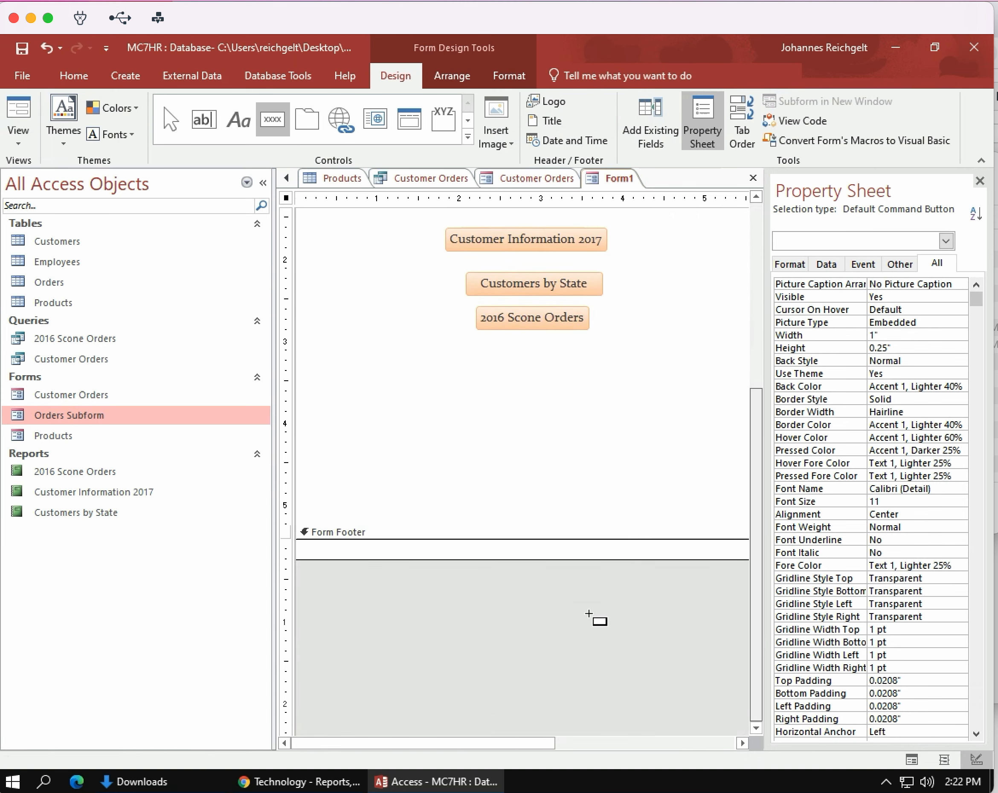
left_click(551, 646)
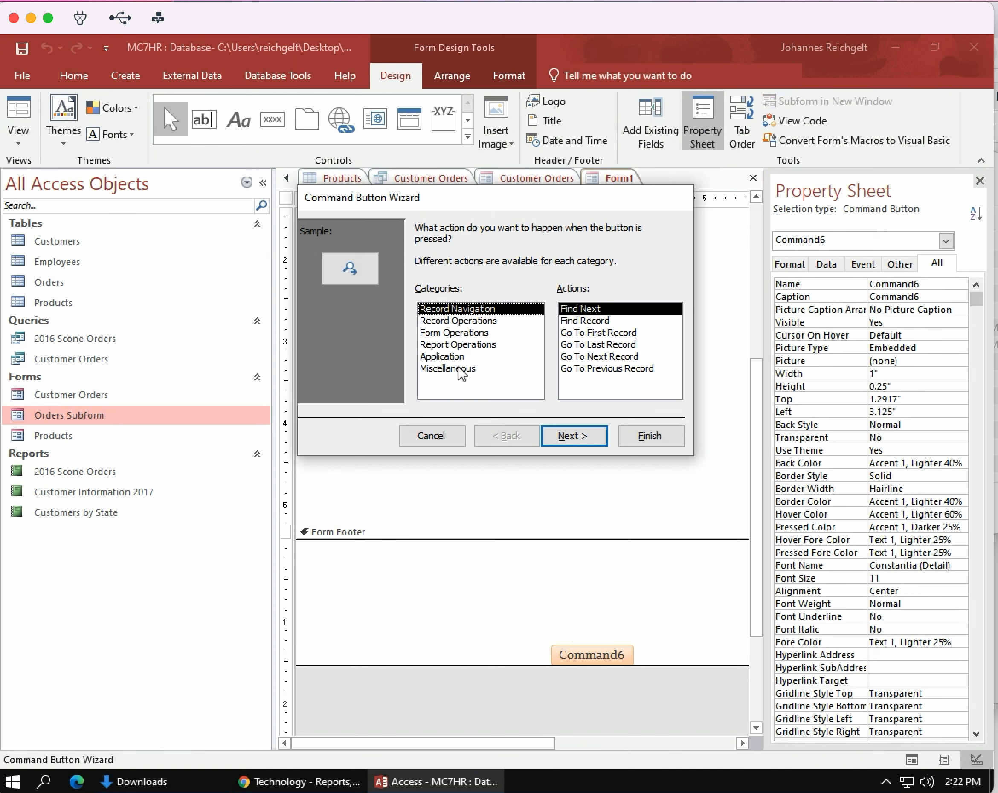
left_click(453, 333)
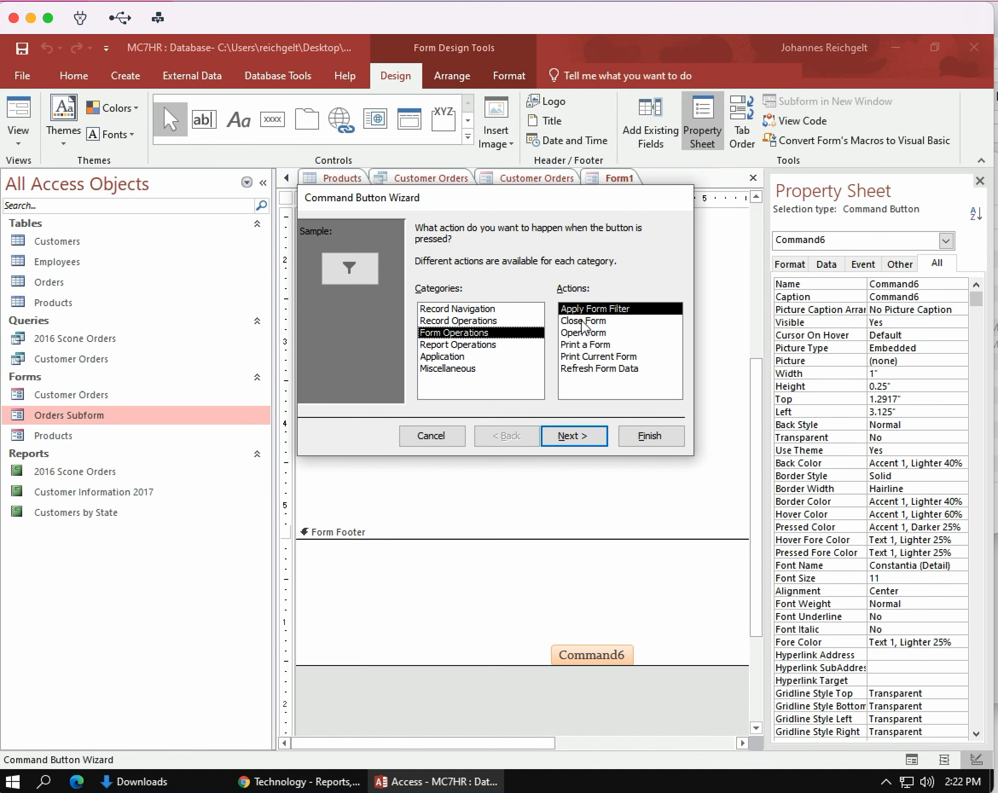
left_click(582, 322)
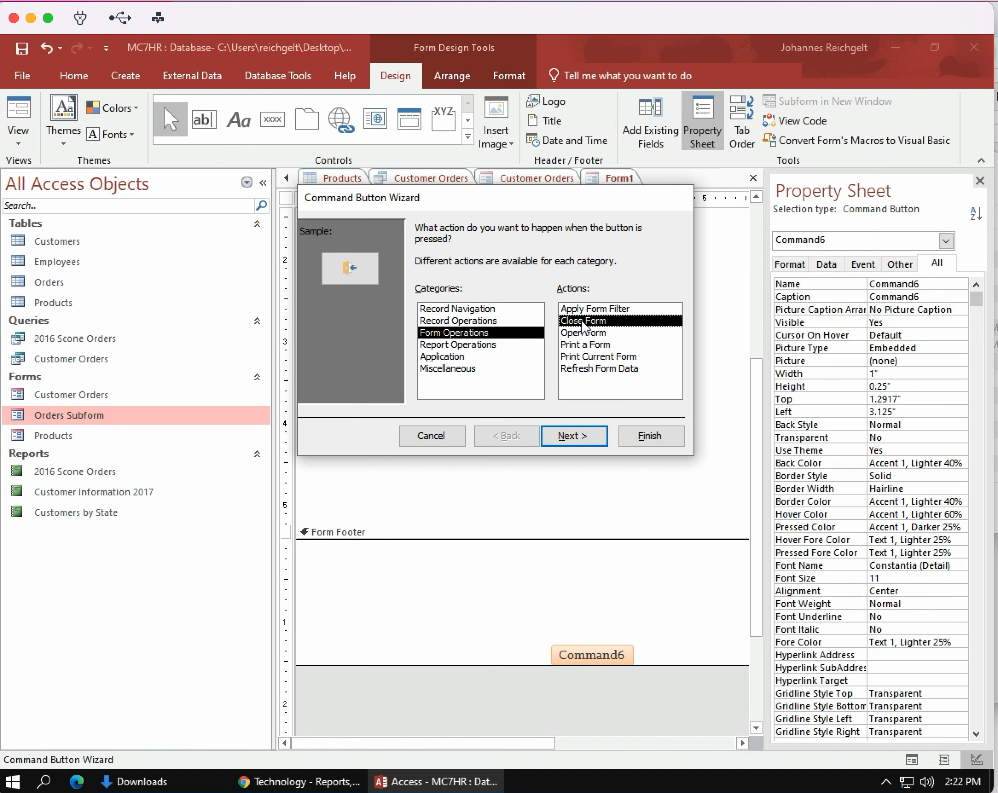
left_click(572, 438)
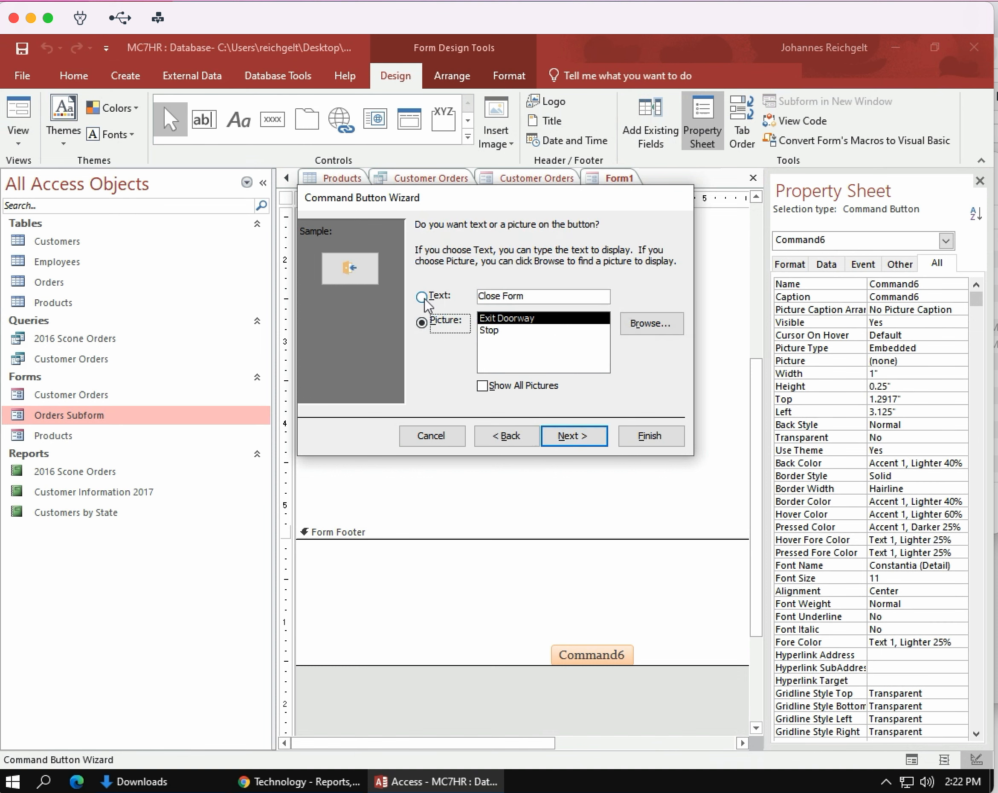
Give the footer button the Stop picture with the default name, and move it centred at the footer's upper edge, about 0.08" from the section top
left_click(489, 331)
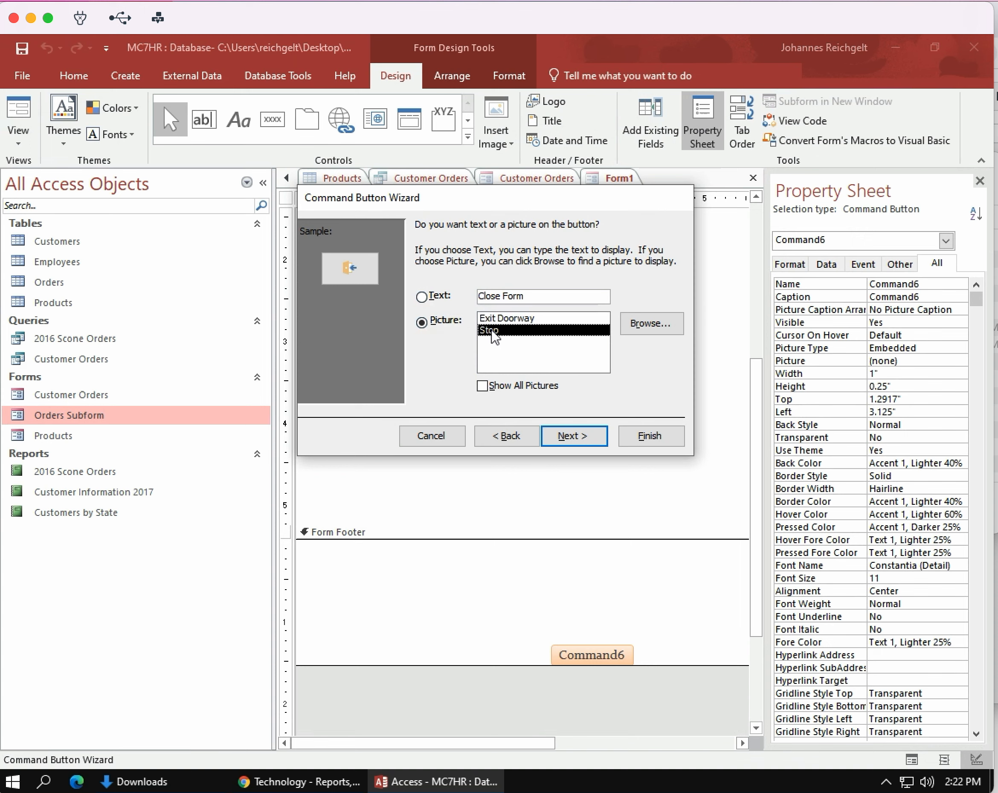
left_click(573, 439)
left_click(648, 439)
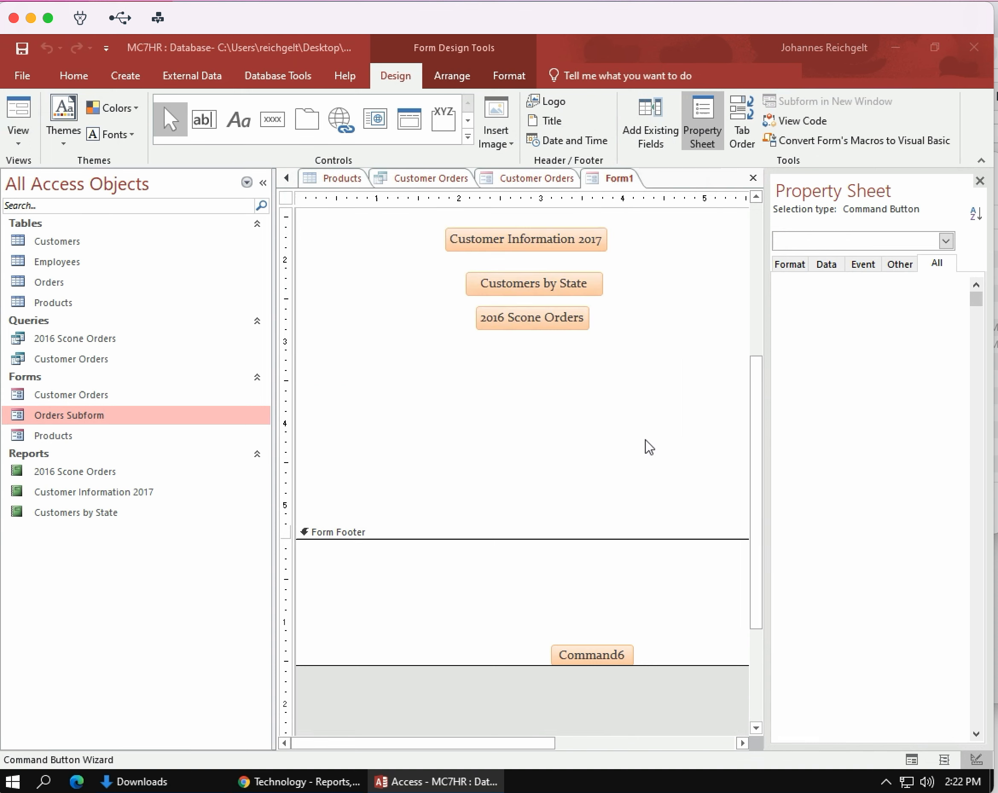
left_click(637, 640)
left_click_drag(563, 658, 515, 555)
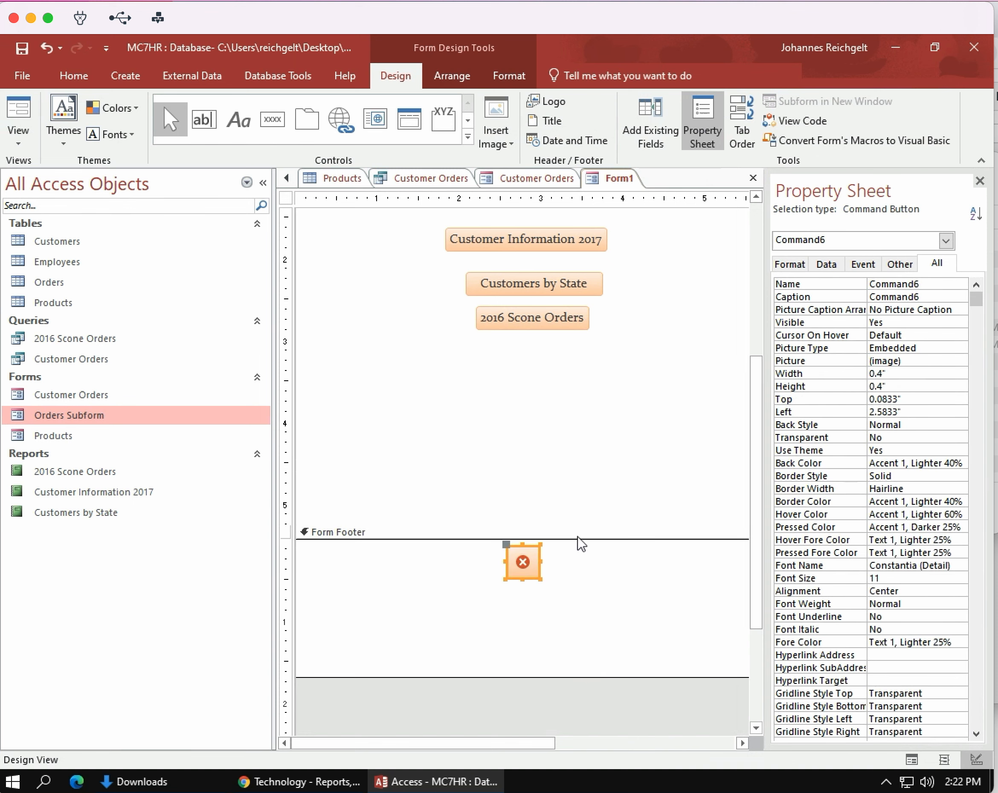
Shorten the Detail section so the form footer starts just beneath the 2016 Scone Orders button
left_click(580, 543)
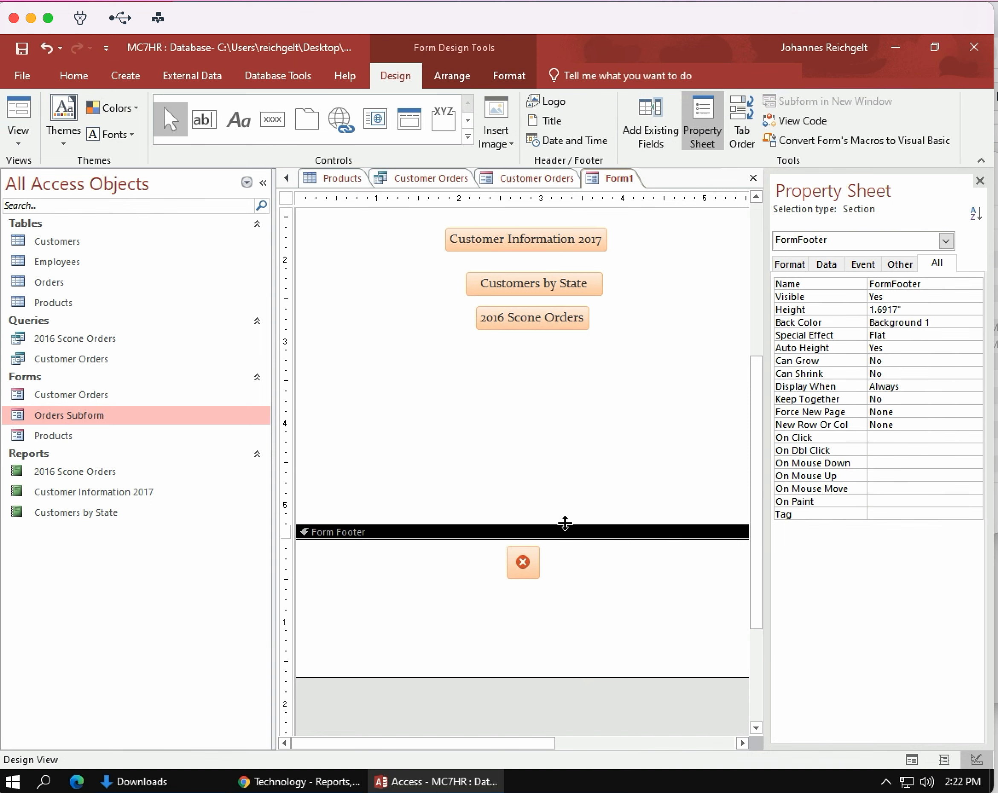
left_click_drag(564, 523, 578, 349)
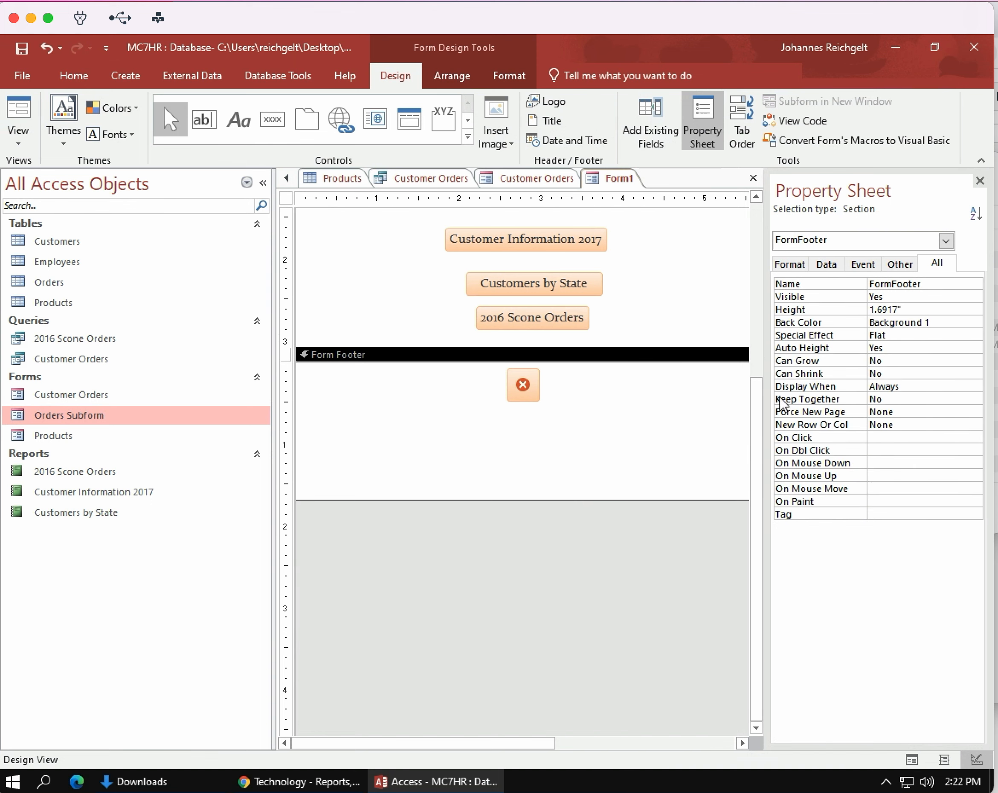
left_click_drag(758, 418, 760, 234)
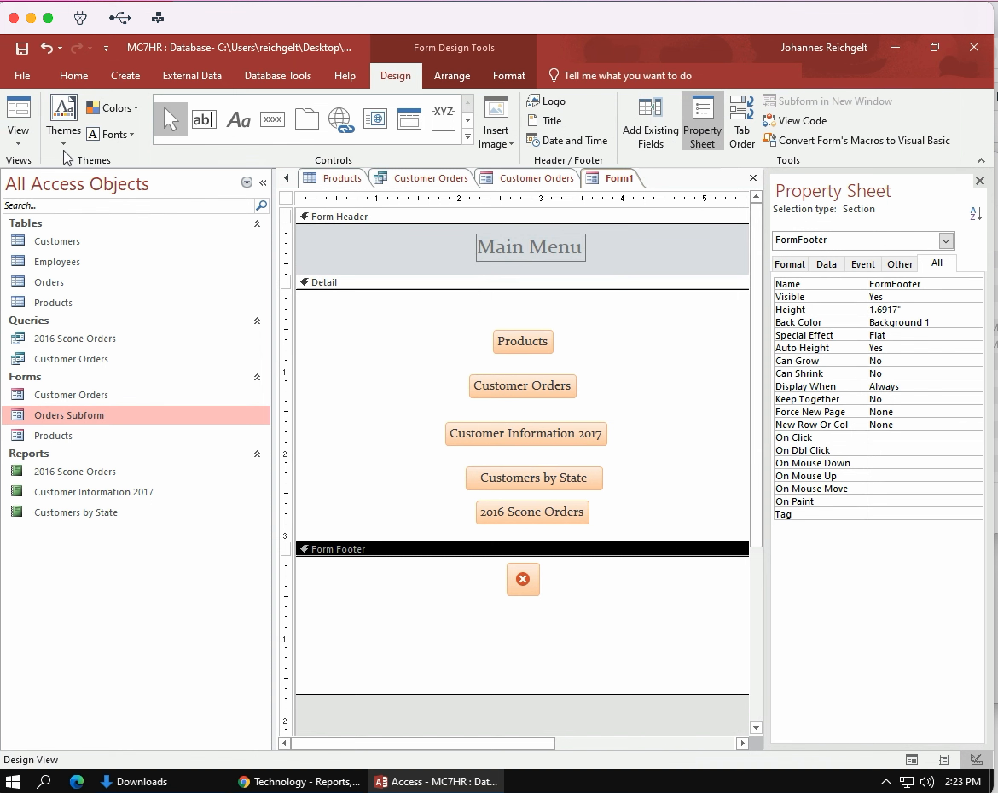
Show the menu in Form View and test the Products and Customer Orders buttons, closing each form they open
left_click(18, 140)
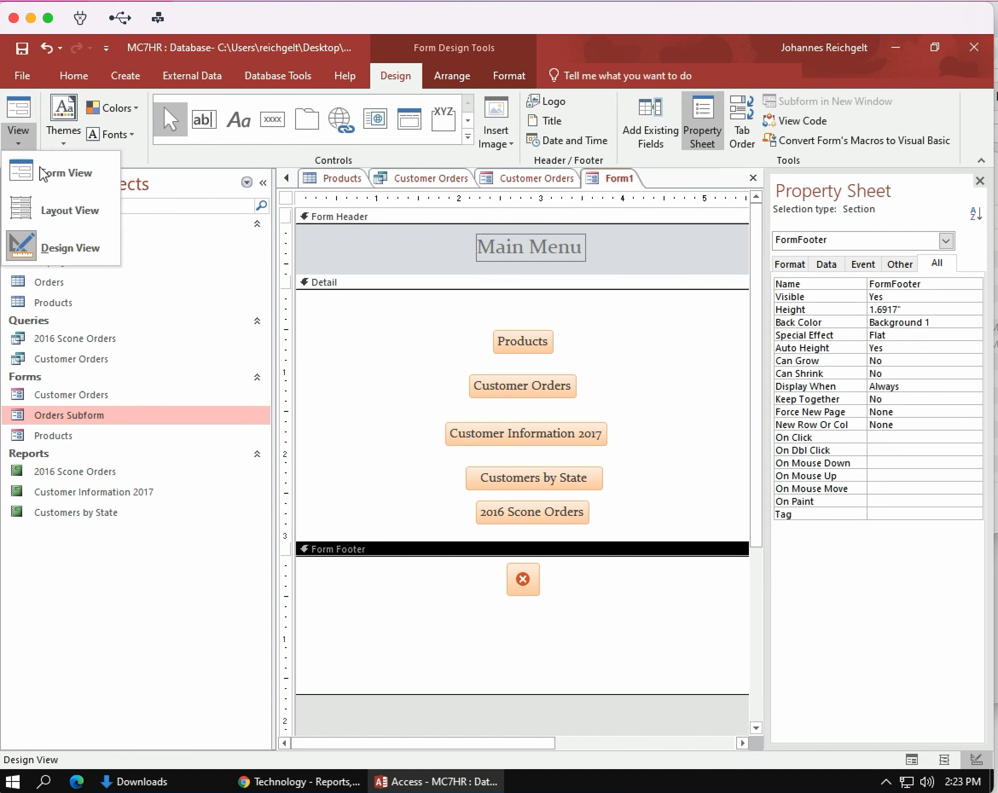
left_click(70, 179)
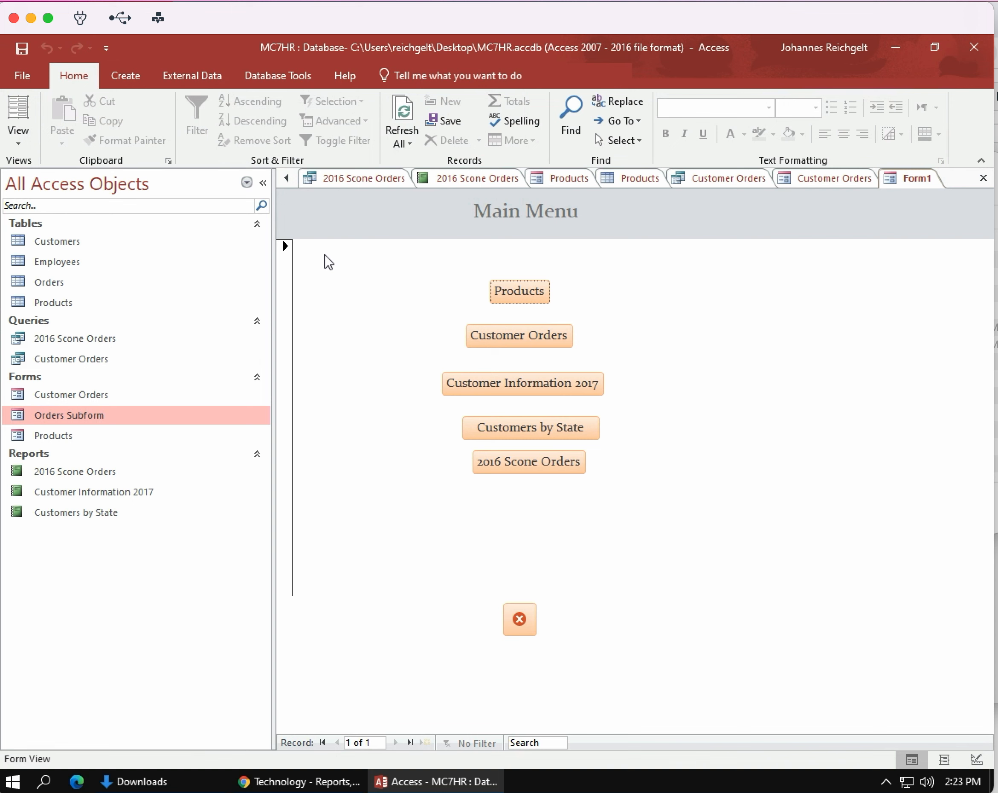
left_click(520, 292)
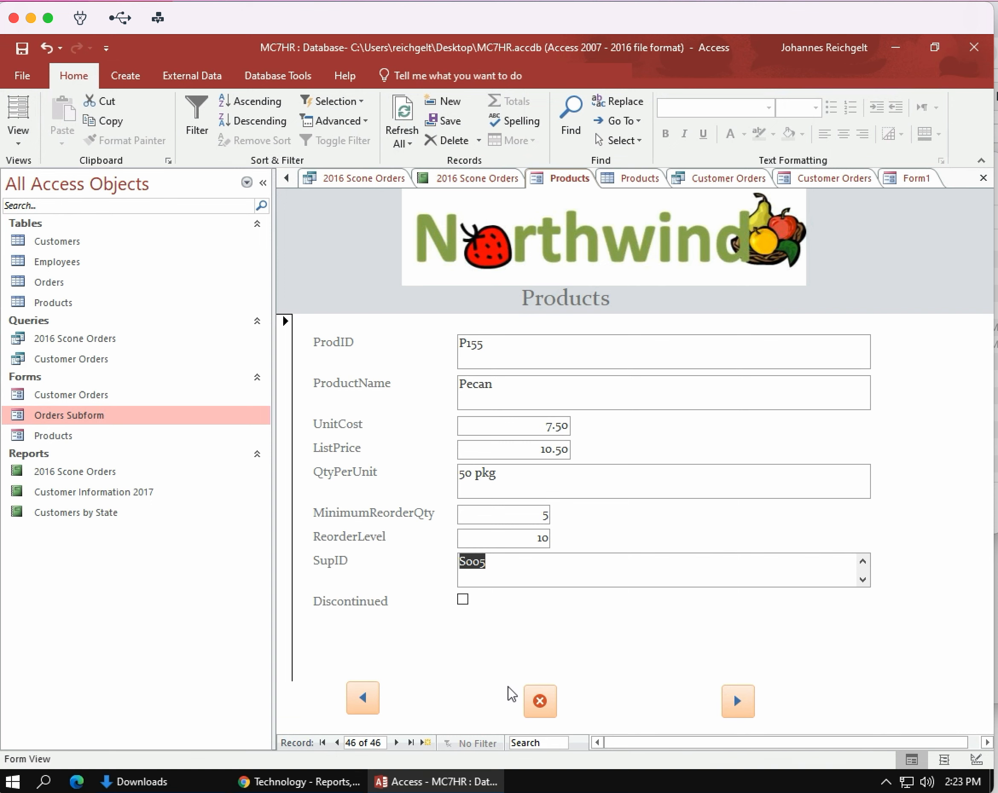
left_click(541, 702)
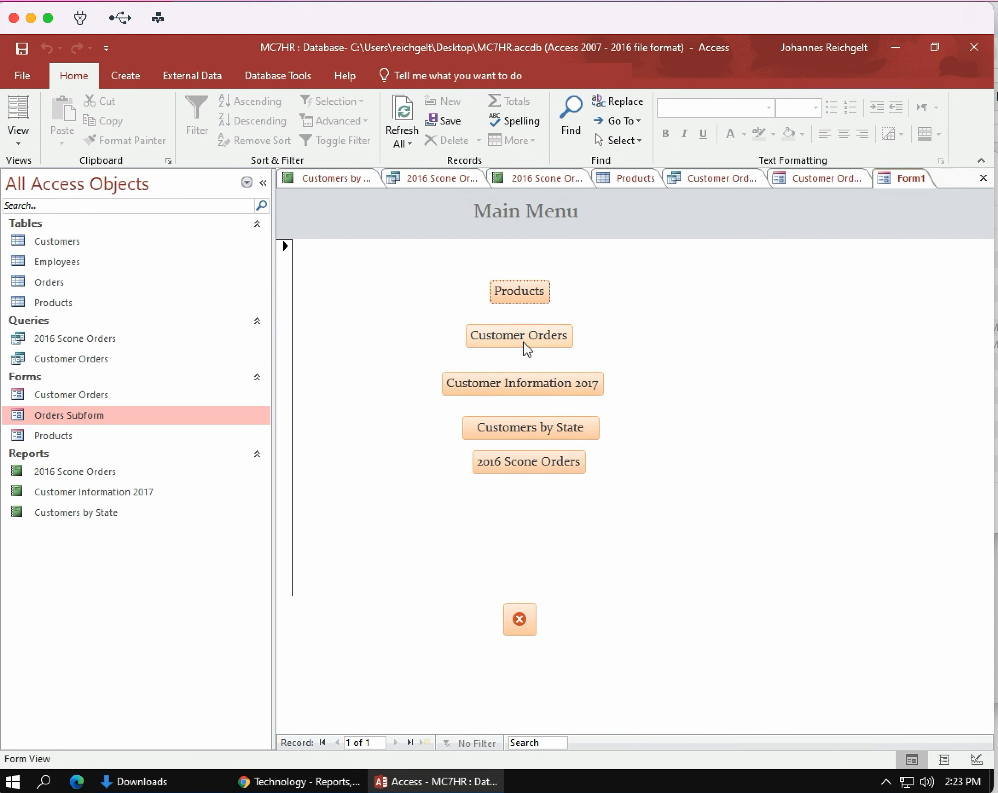
left_click(527, 345)
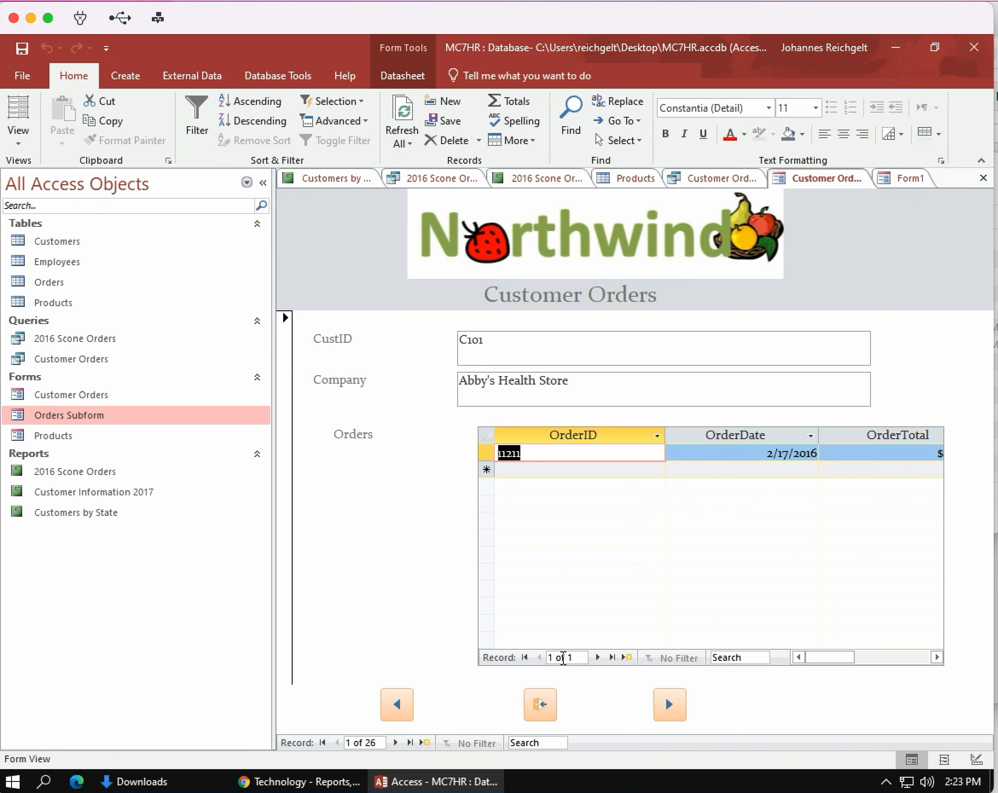
left_click(539, 705)
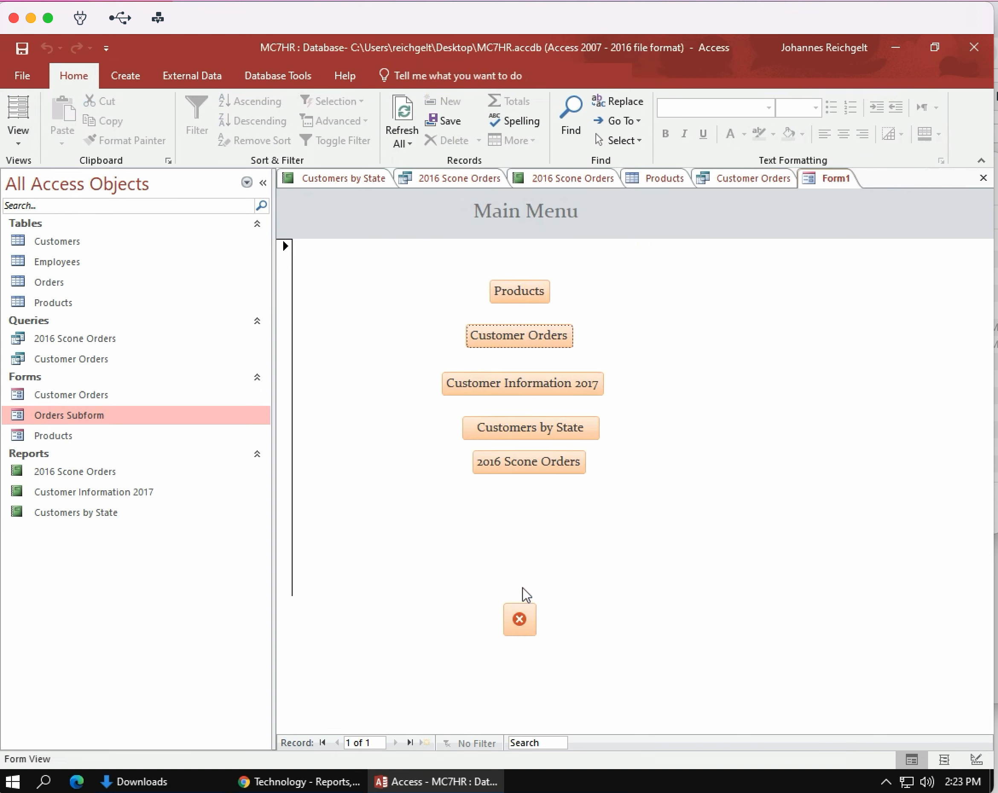
Test the Customer Information 2017 button and close the report it opens
left_click(519, 388)
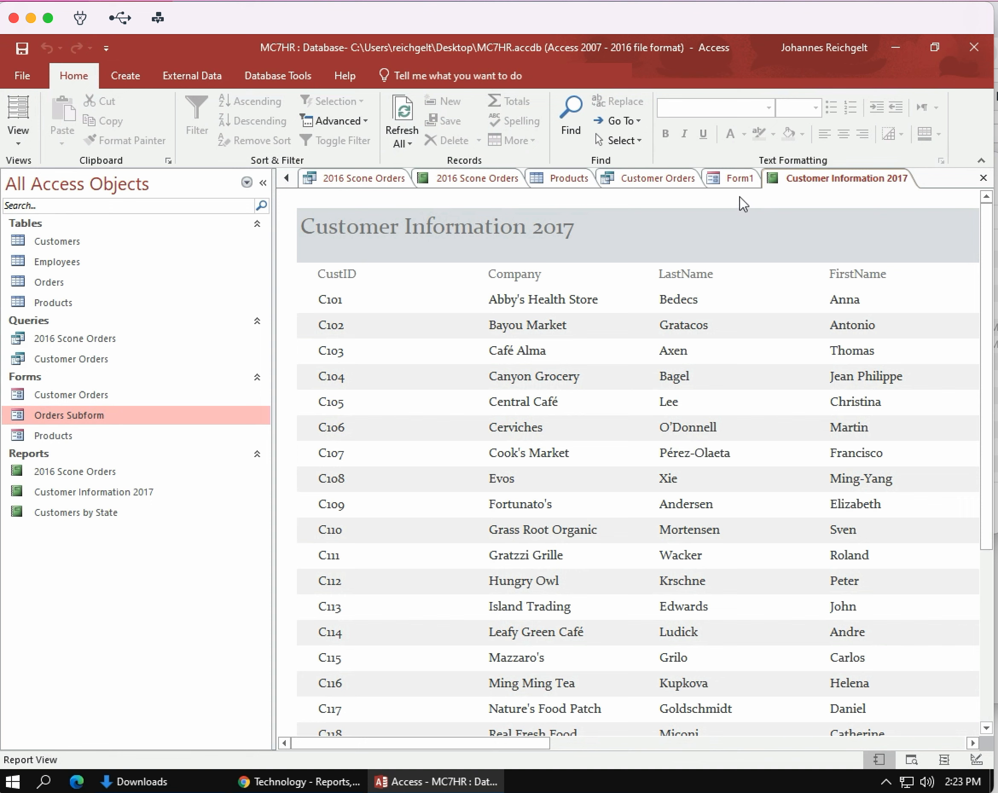
left_click(878, 179)
right_click(853, 177)
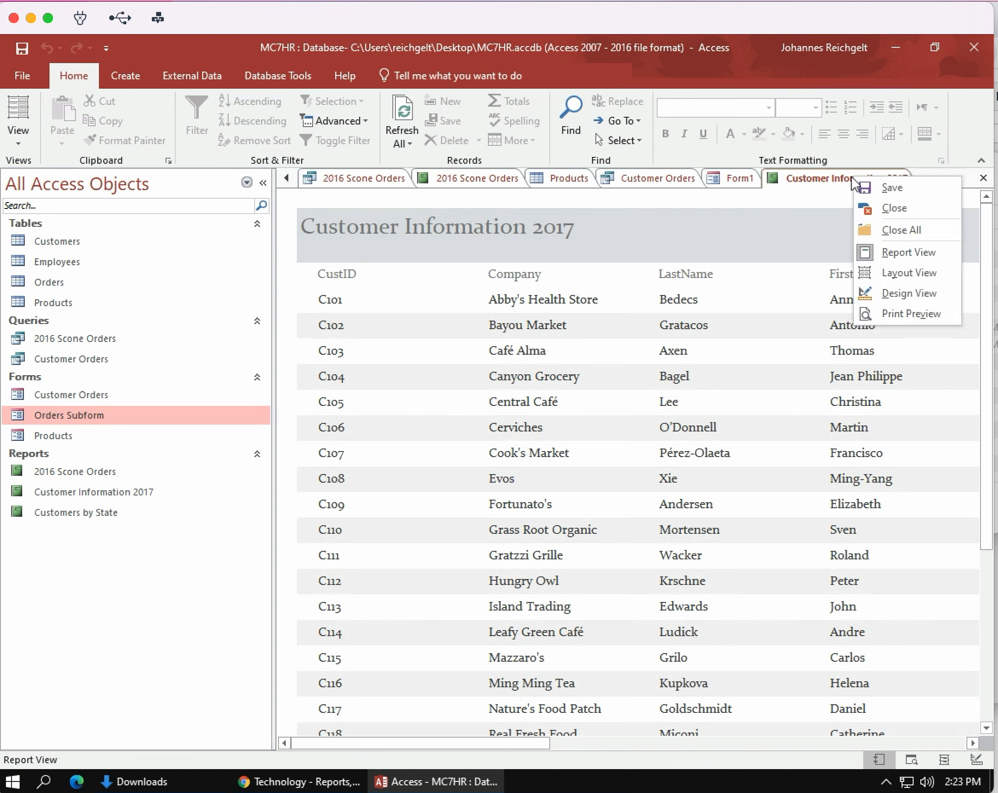
left_click(896, 210)
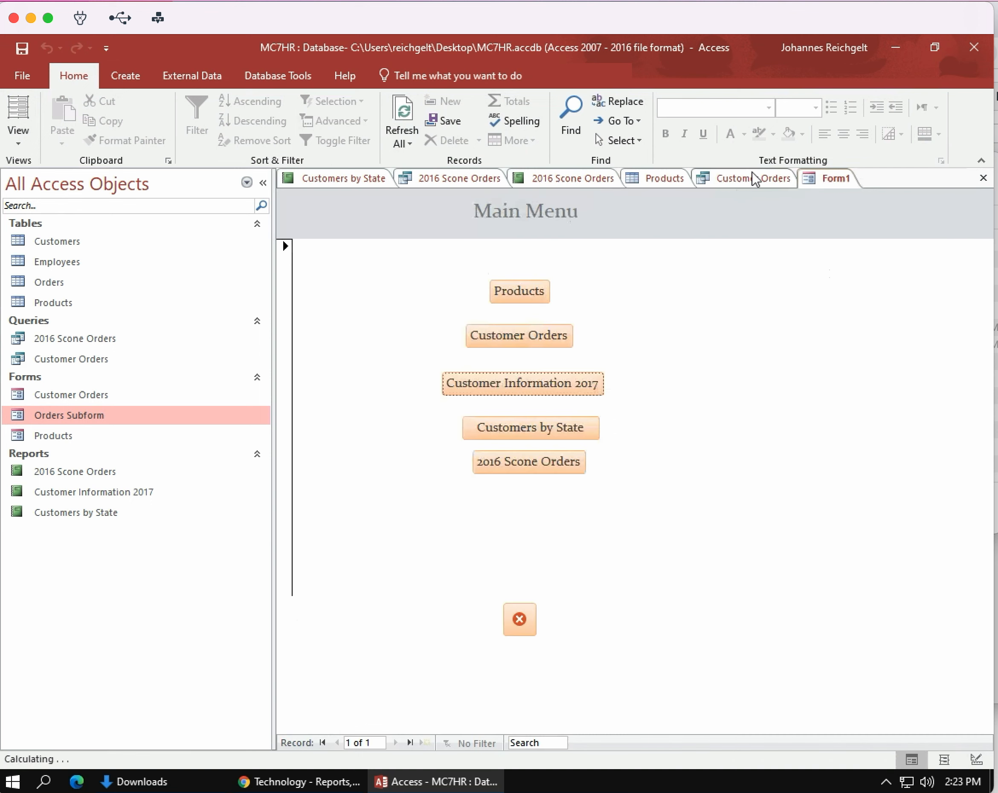
Save the form under the name "Main Menu"
right_click(825, 180)
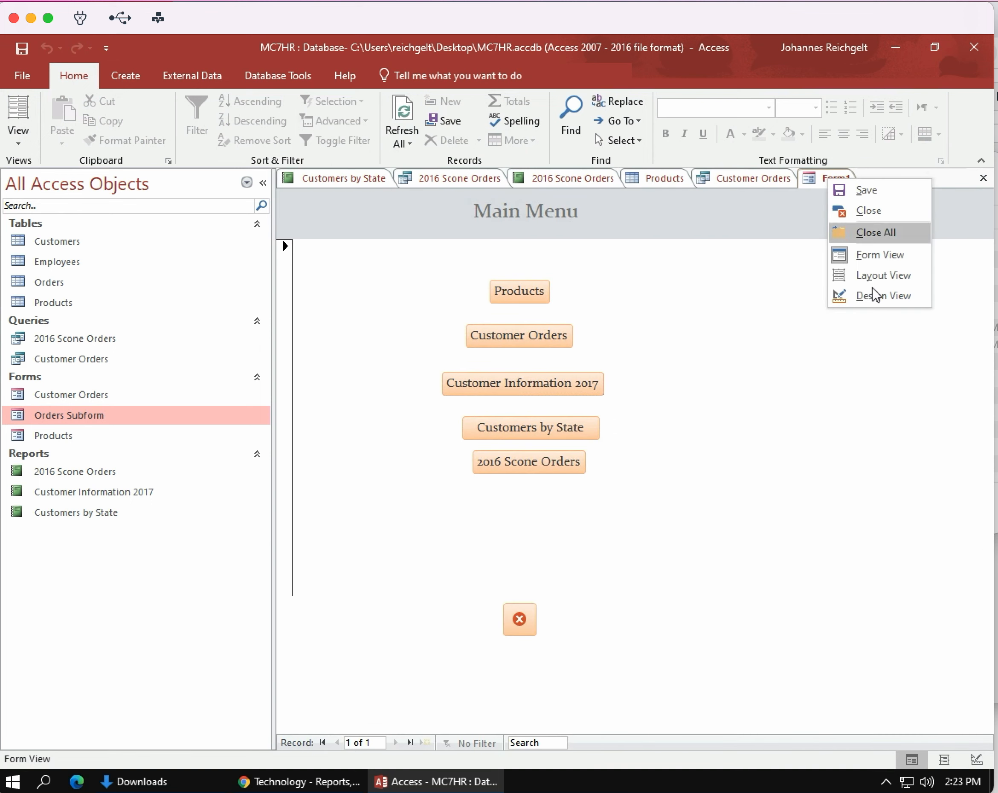
left_click(861, 190)
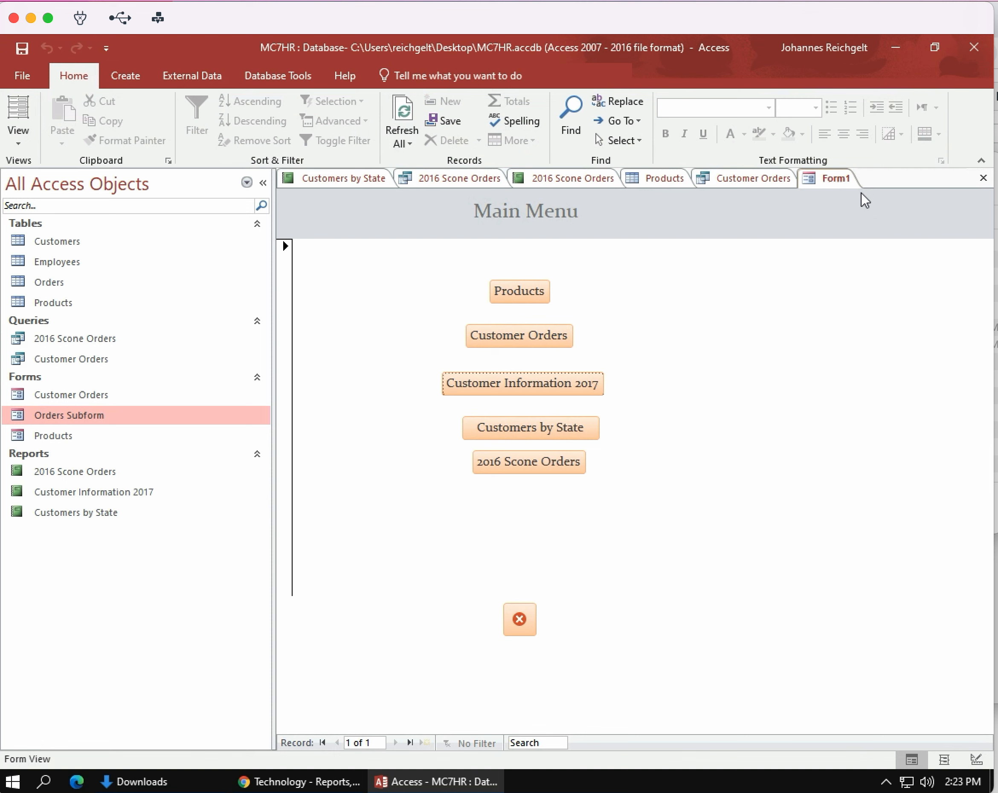
type("Main Menu")
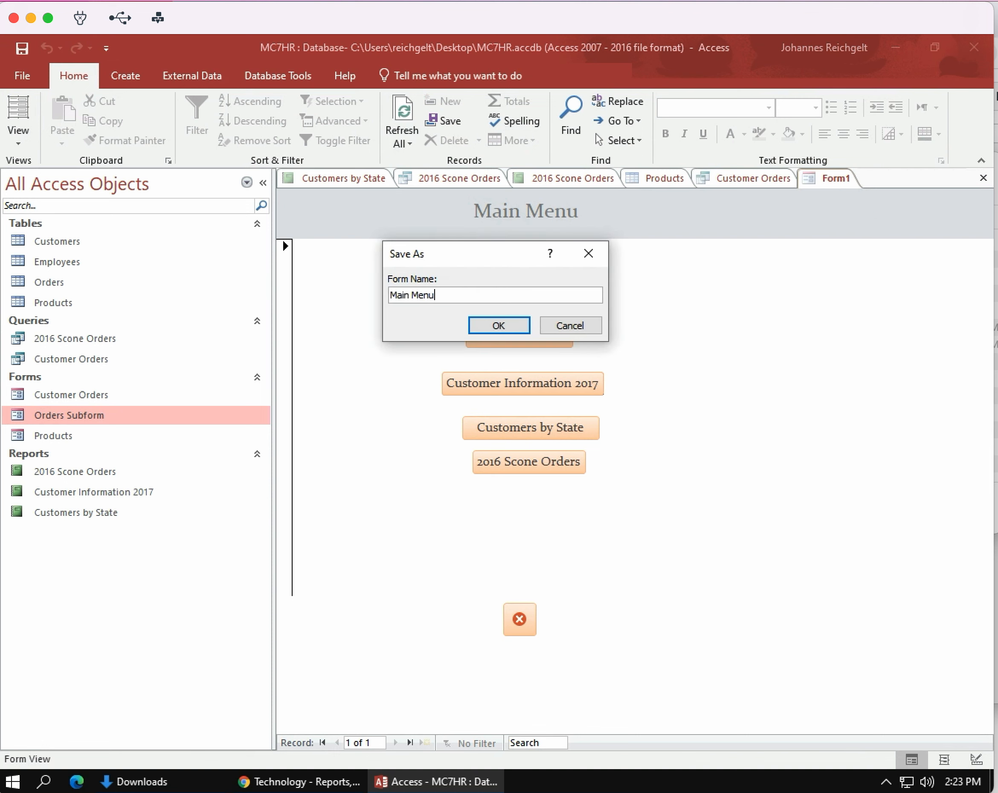
left_click(498, 326)
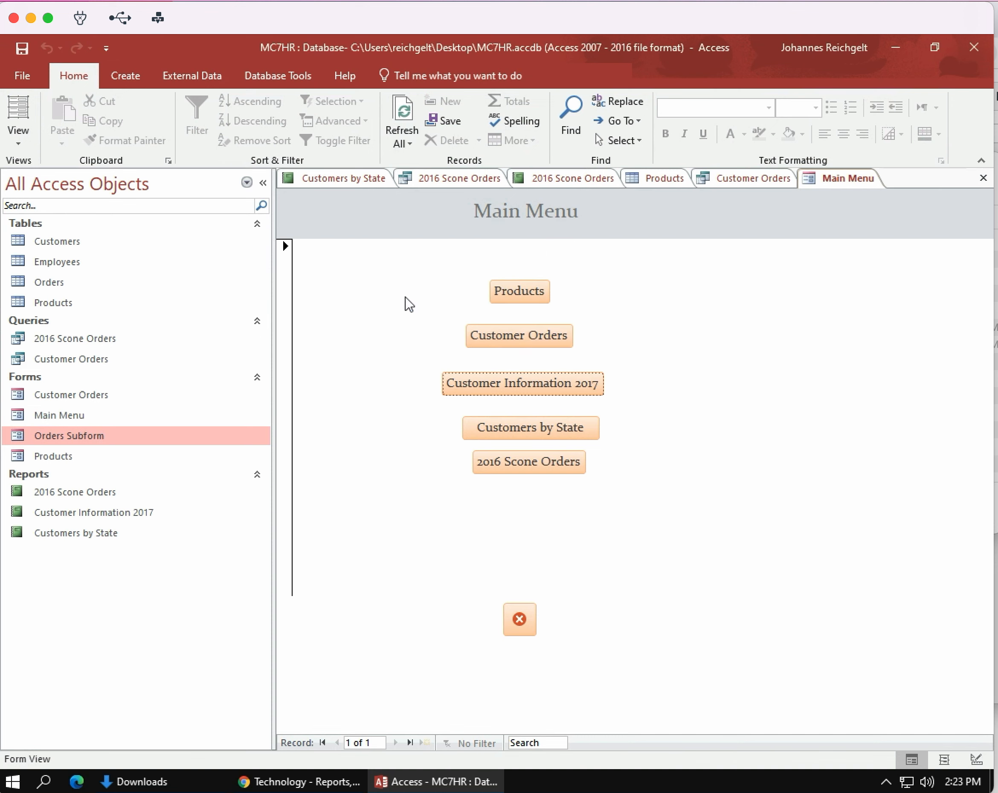